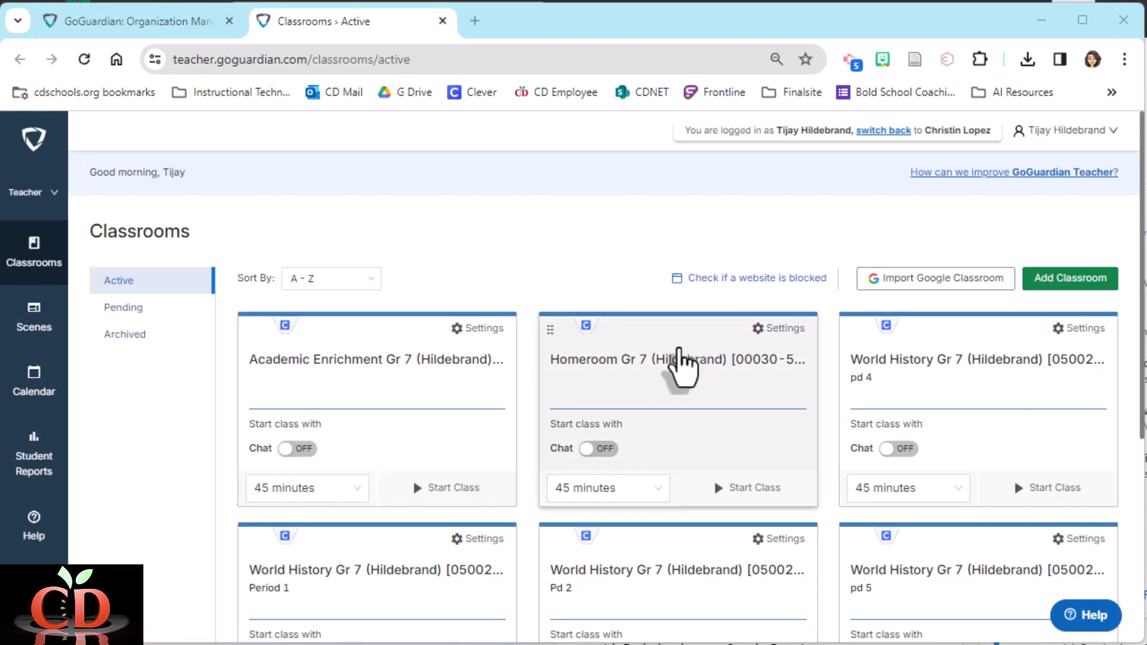
- Go to the Scenes page and start creating a new Blocked Websites List
{"action": "scroll", "coordinate": [678, 366], "scroll_direction": "down", "scroll_amount": 5}
{"action": "scroll", "coordinate": [679, 366], "scroll_direction": "up", "scroll_amount": 5}
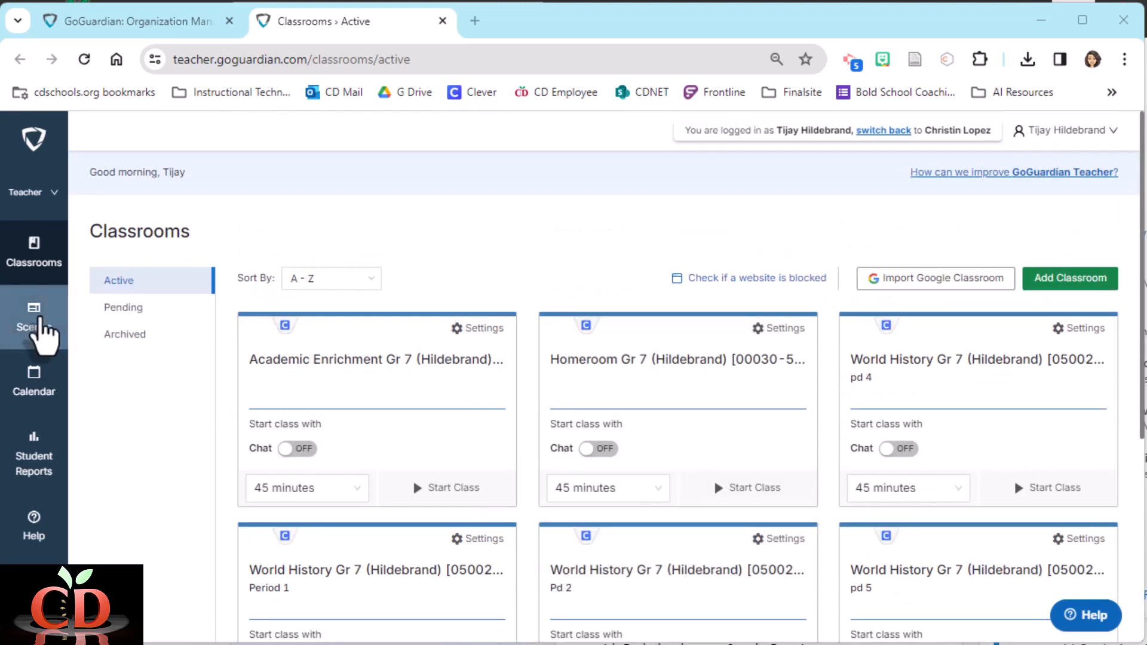
{"action": "left_click", "coordinate": [37, 325]}
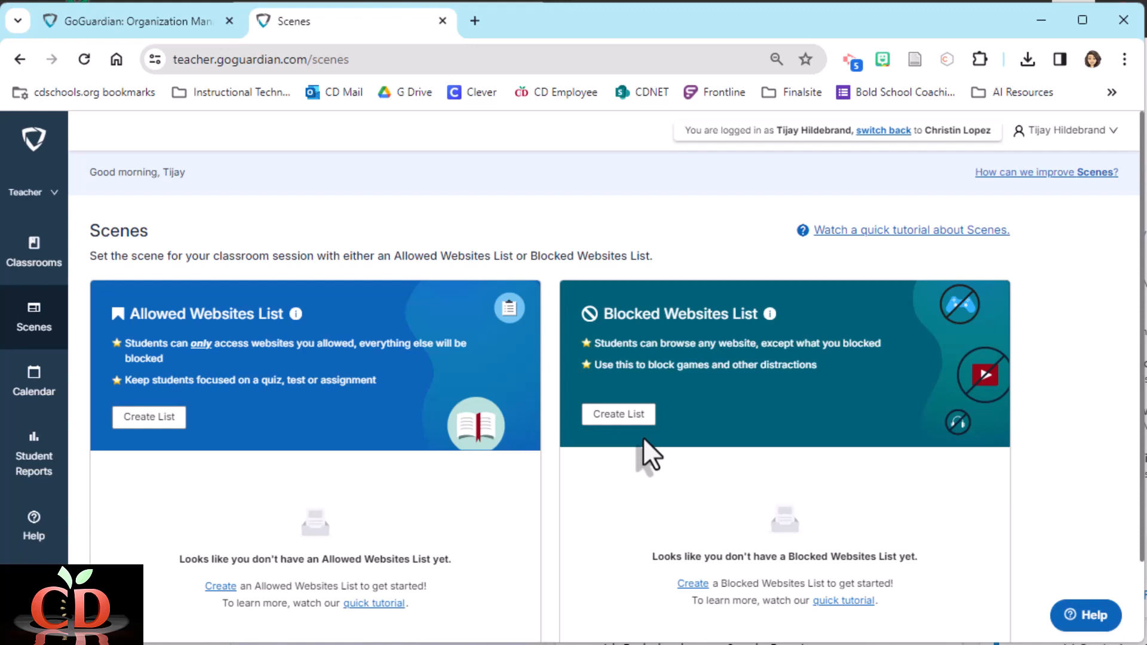
{"action": "left_click", "coordinate": [622, 418]}
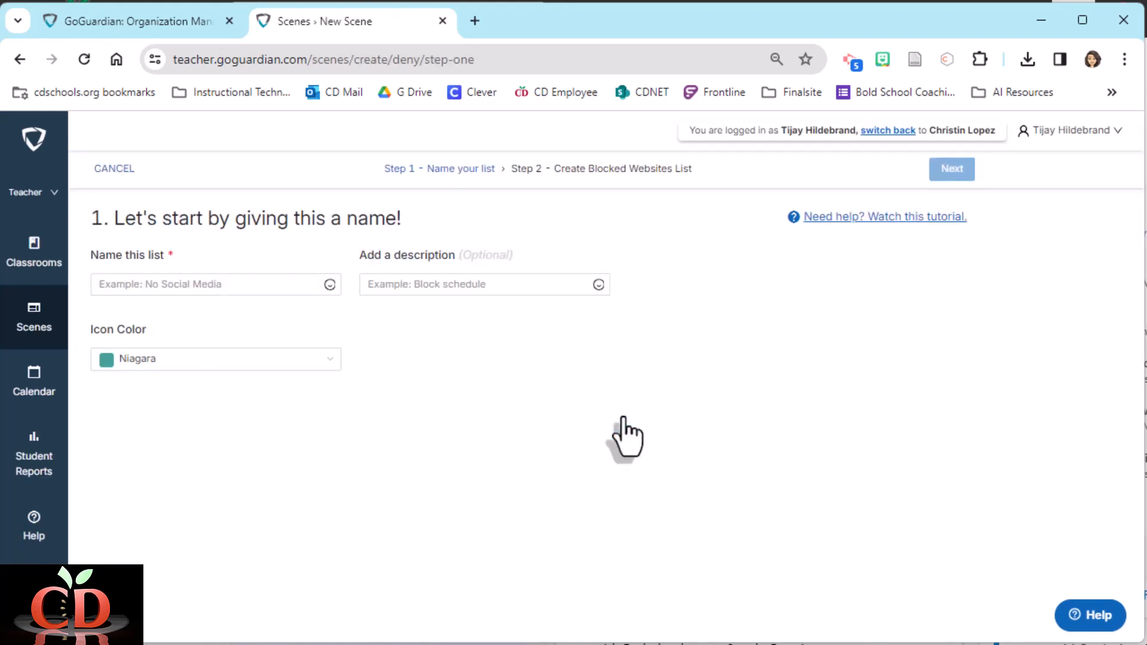
- Name the blocked list No YouTube, set its icon color to Dark Pastel Red, and continue to the website selection
{"action": "left_click", "coordinate": [245, 286]}
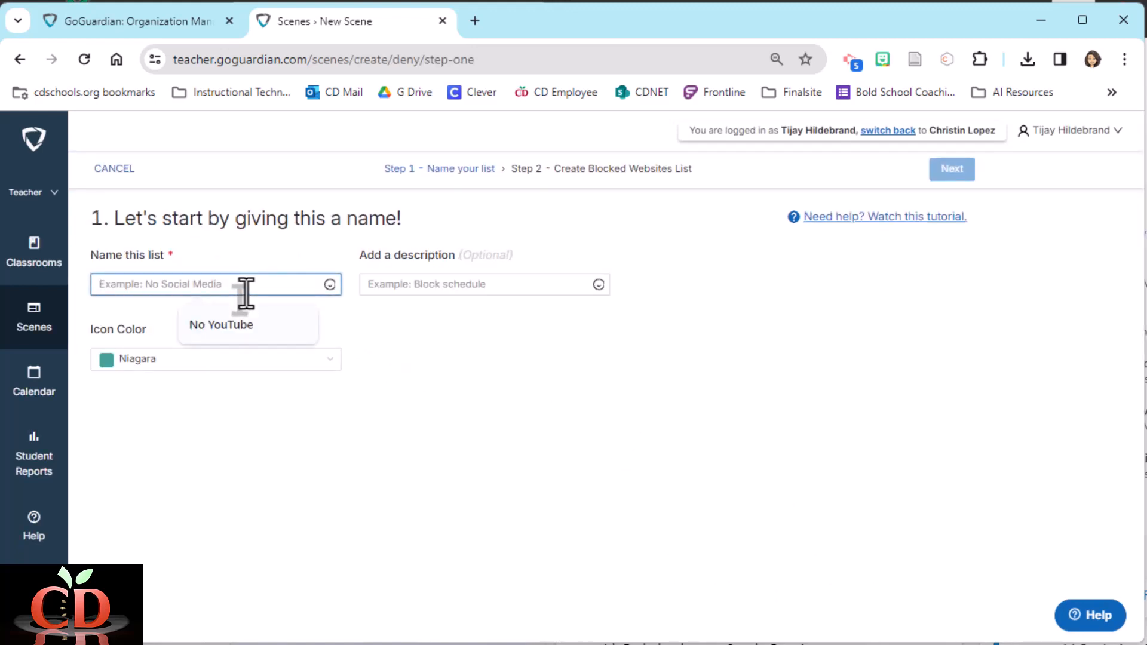
{"action": "left_click", "coordinate": [231, 320]}
{"action": "left_click", "coordinate": [190, 360]}
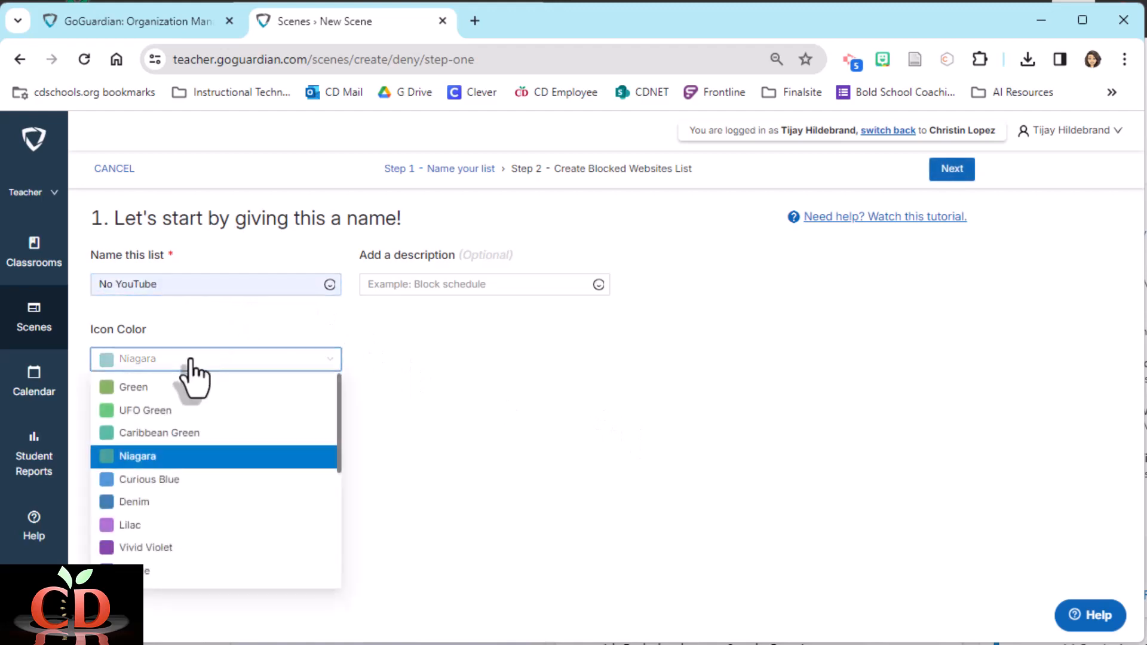
{"action": "scroll", "coordinate": [150, 495], "scroll_direction": "down", "scroll_amount": 4}
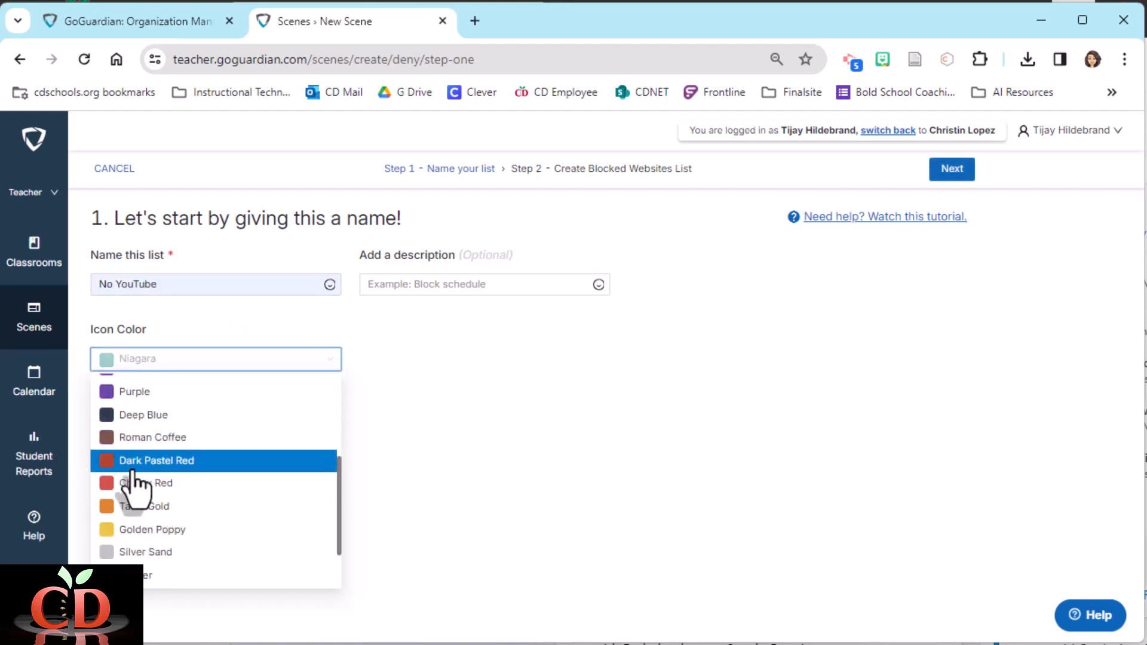
{"action": "left_click", "coordinate": [132, 470]}
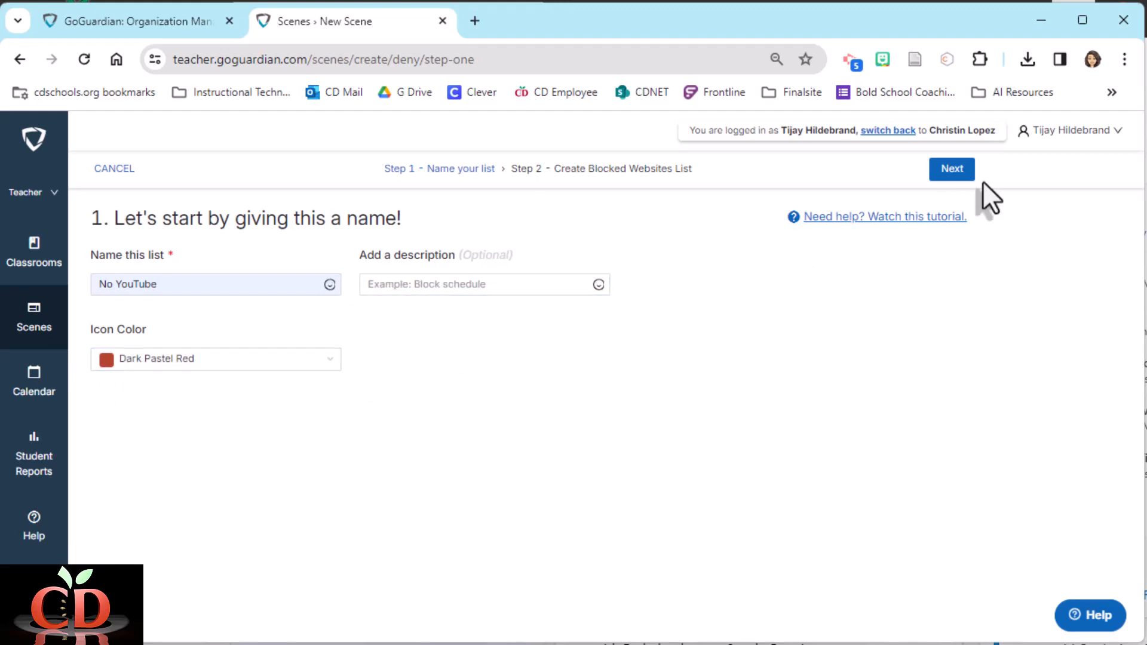
{"action": "left_click", "coordinate": [950, 173]}
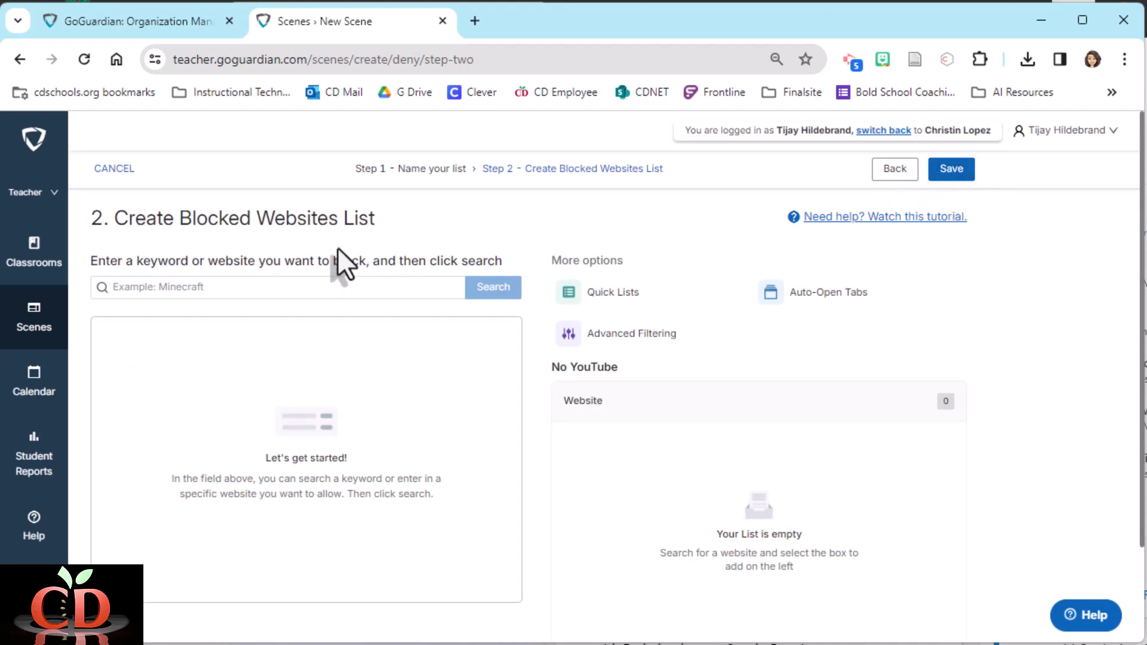
- Search for Youtube among the websites to block
{"action": "left_click", "coordinate": [155, 288]}
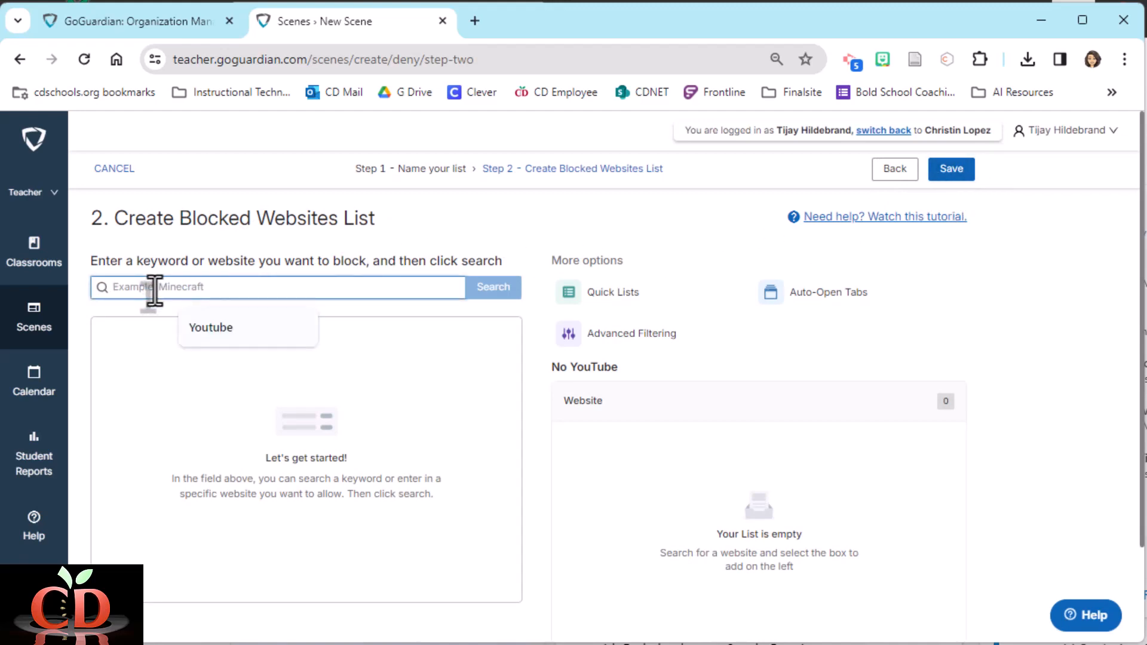
{"action": "type", "text": "youtube"}
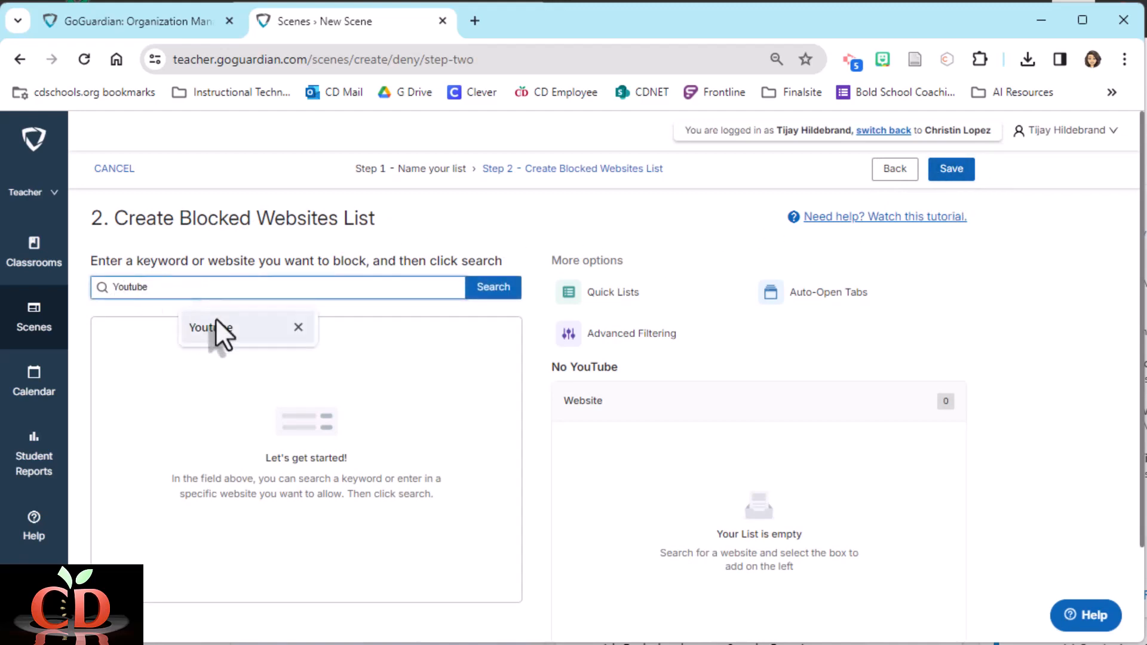
{"action": "left_click", "coordinate": [224, 334]}
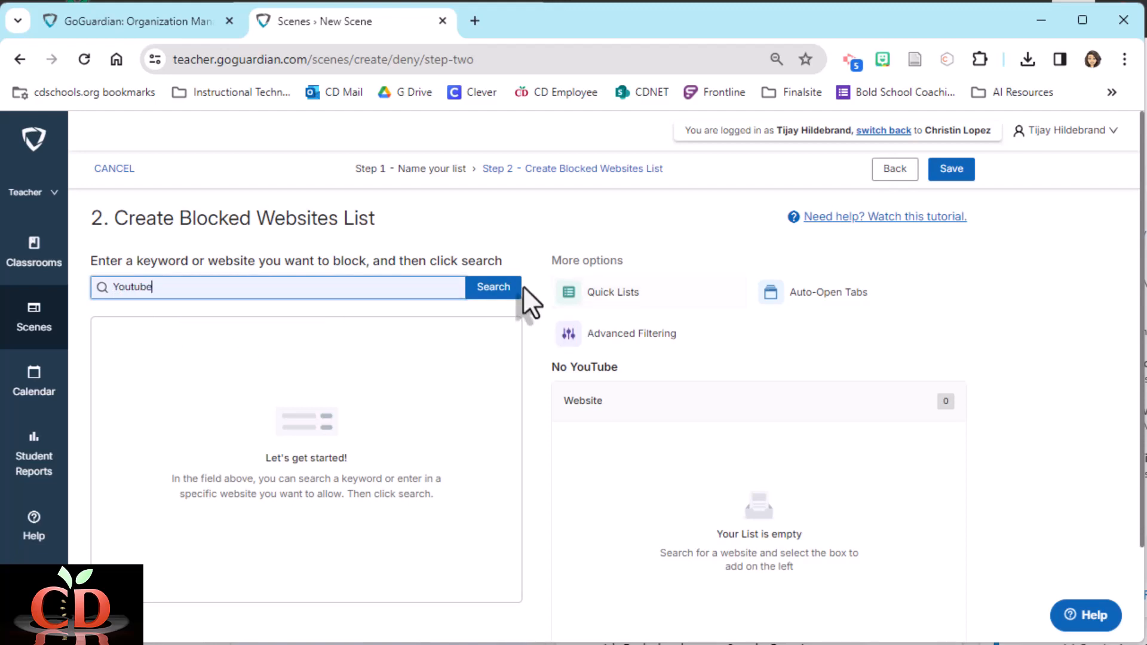
{"action": "left_click", "coordinate": [505, 288]}
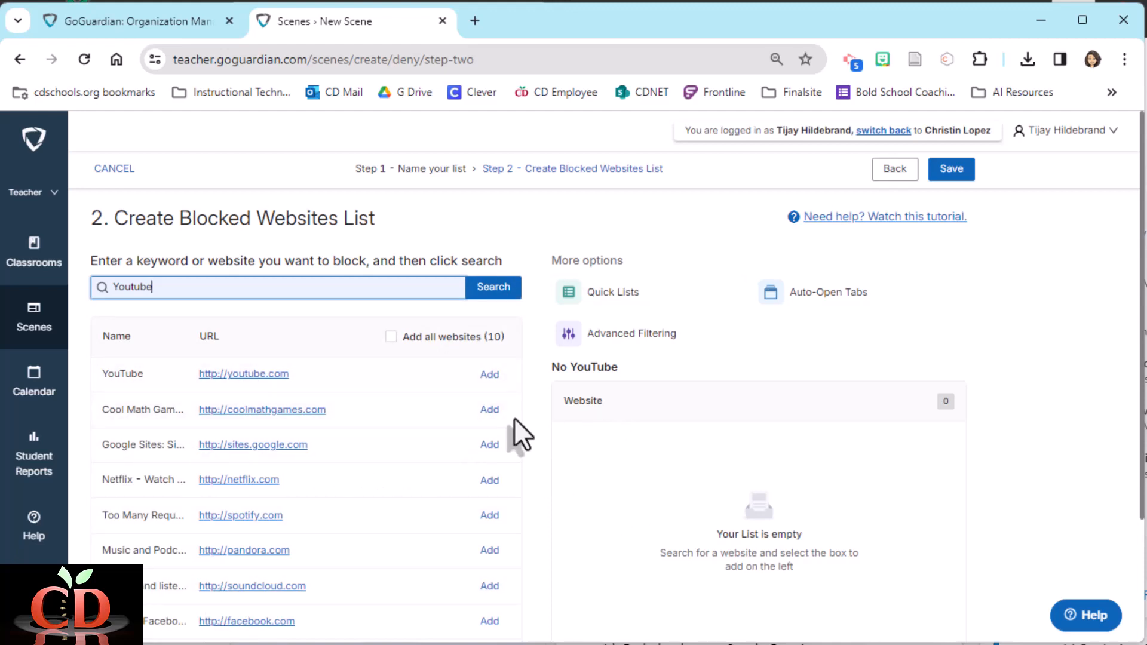
- Add YouTube, Cool Math Games, Netflix, Spotify, Pandora, SoundCloud and Facebook to the blocked list, skipping Google Sites
{"action": "left_click", "coordinate": [487, 382]}
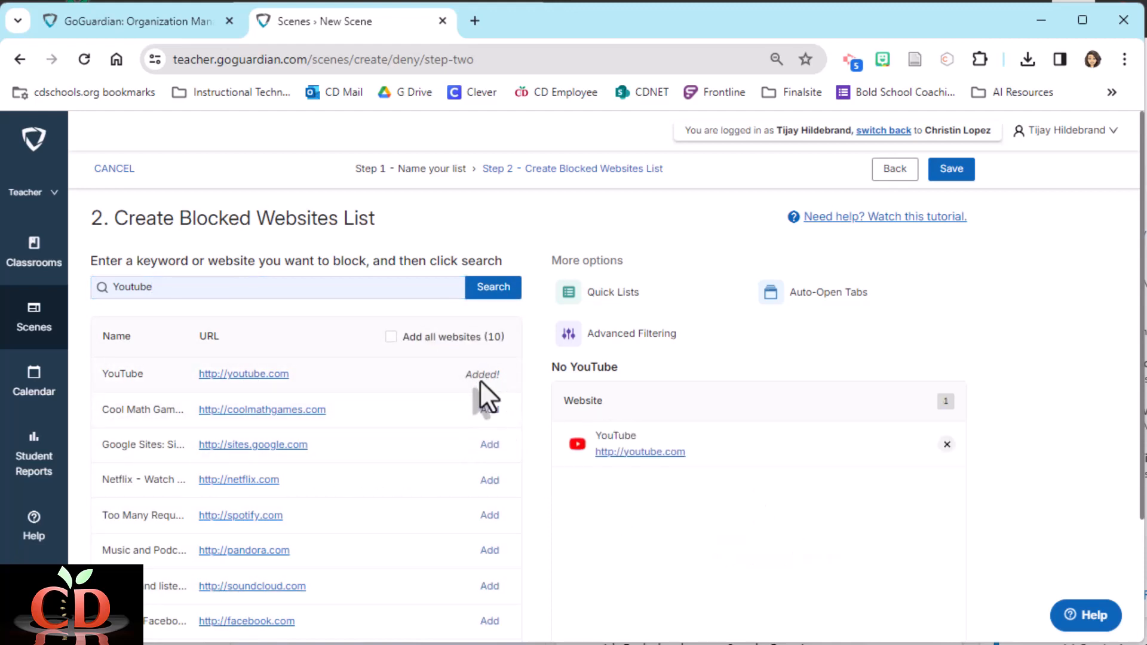
{"action": "left_click", "coordinate": [490, 410]}
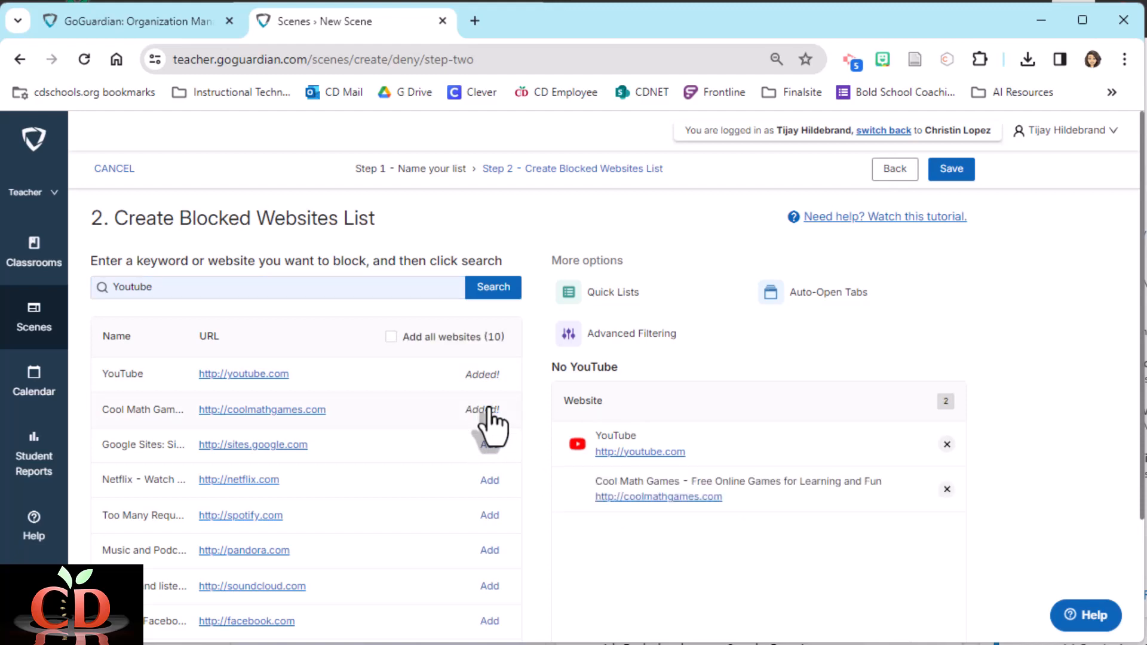
{"action": "left_click", "coordinate": [489, 480]}
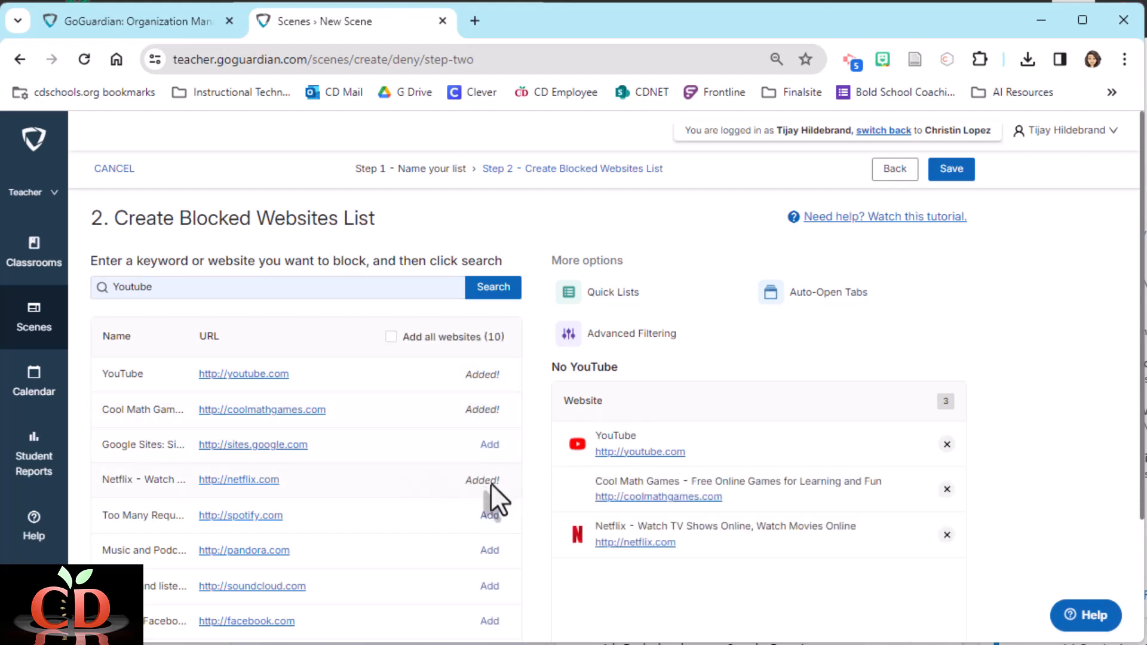
{"action": "left_click", "coordinate": [489, 515]}
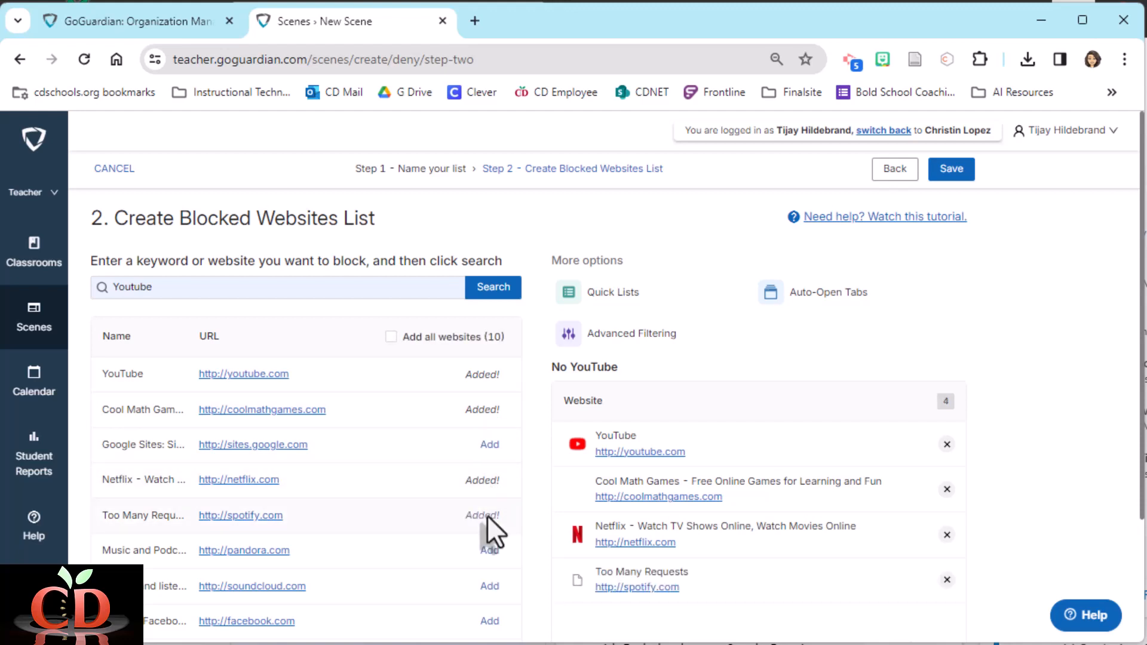
{"action": "left_click", "coordinate": [487, 550]}
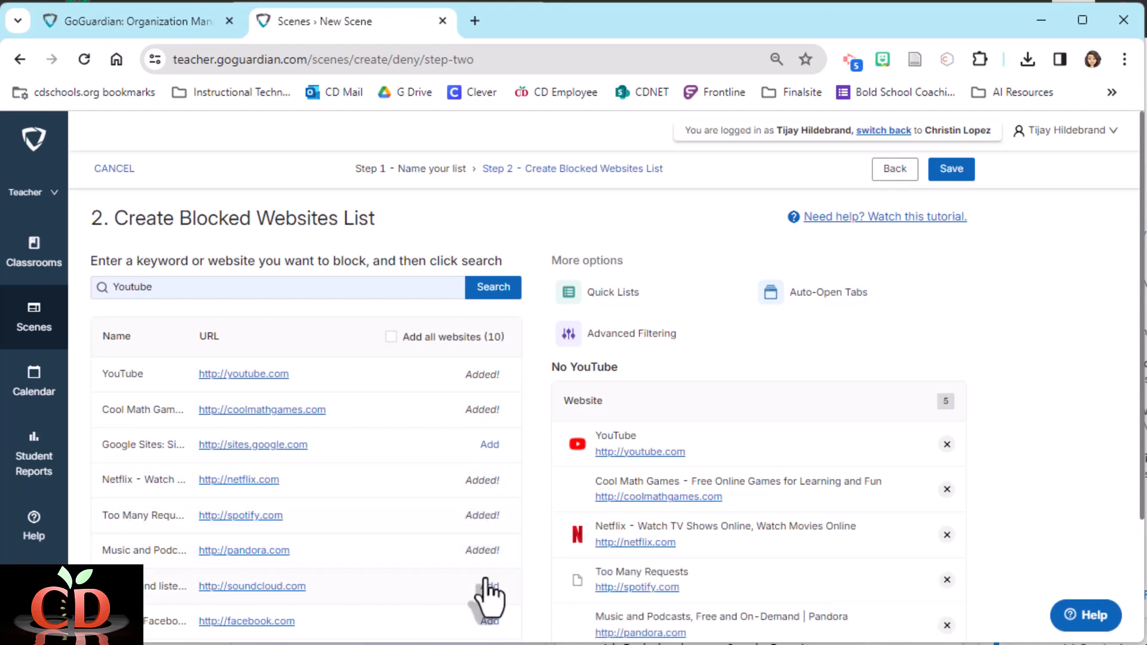
{"action": "left_click", "coordinate": [486, 585]}
{"action": "left_click", "coordinate": [487, 621]}
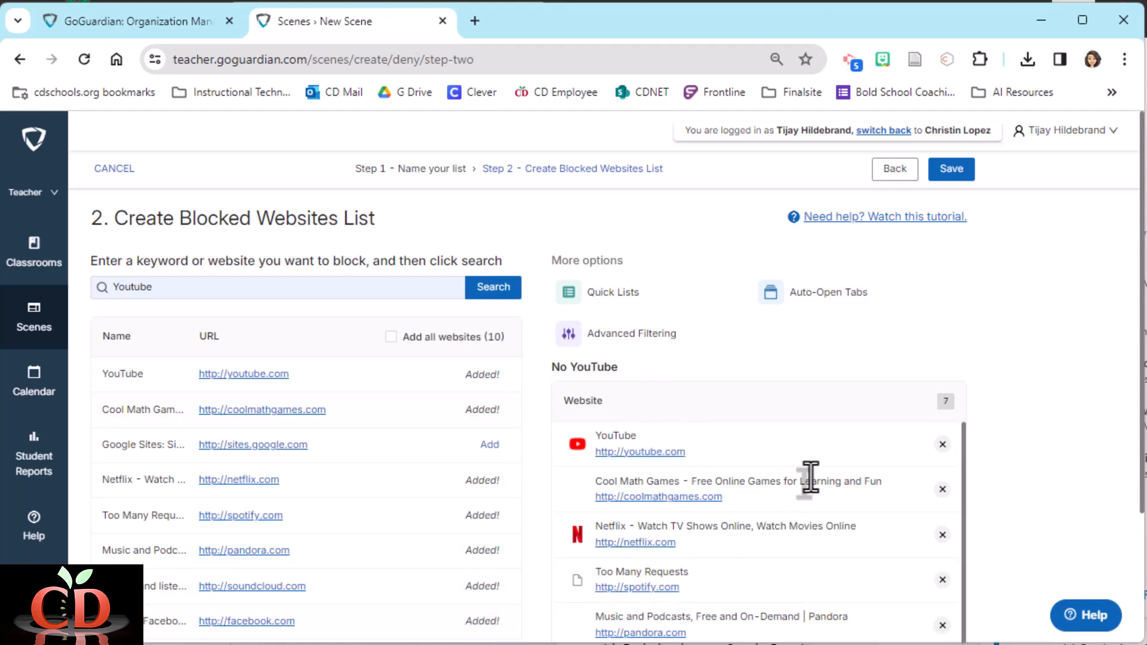
- Look at the Advanced Filtering exceptions and the Auto-Open Tabs options, closing each without adding anything
{"action": "left_click", "coordinate": [613, 334]}
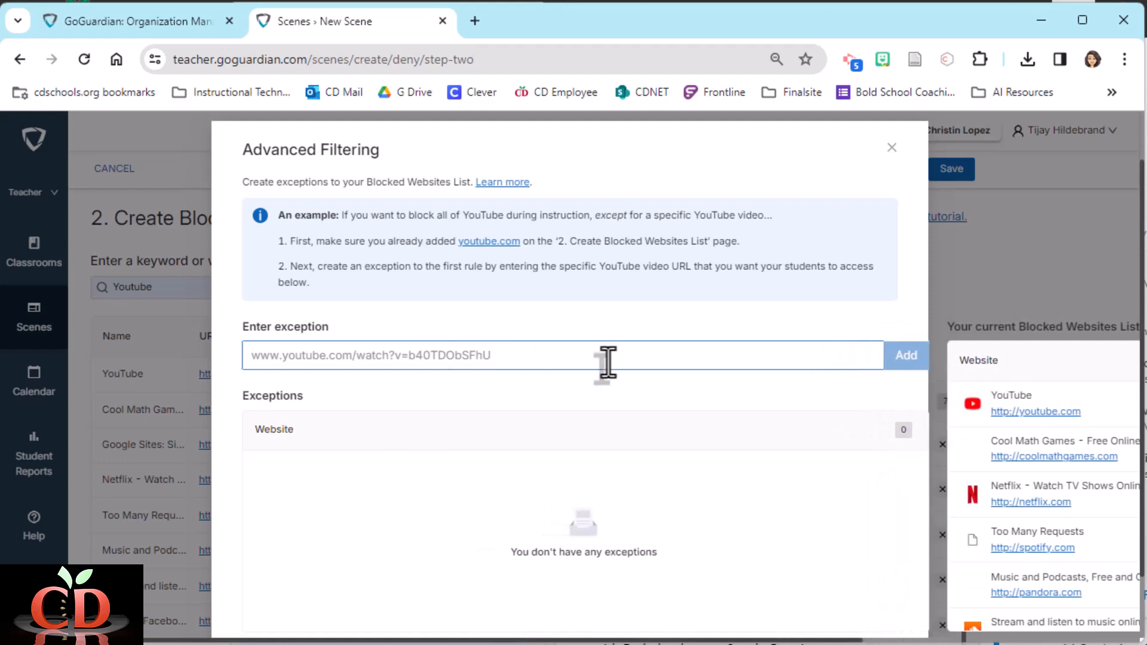
{"action": "left_click", "coordinate": [892, 147]}
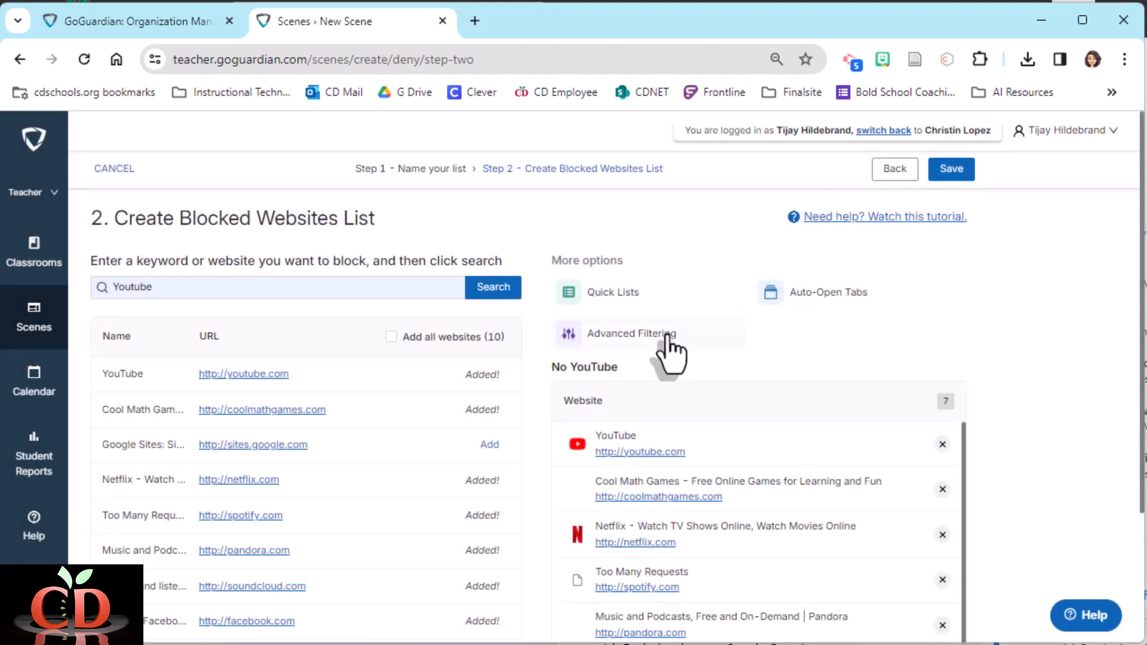
{"action": "left_click", "coordinate": [804, 301]}
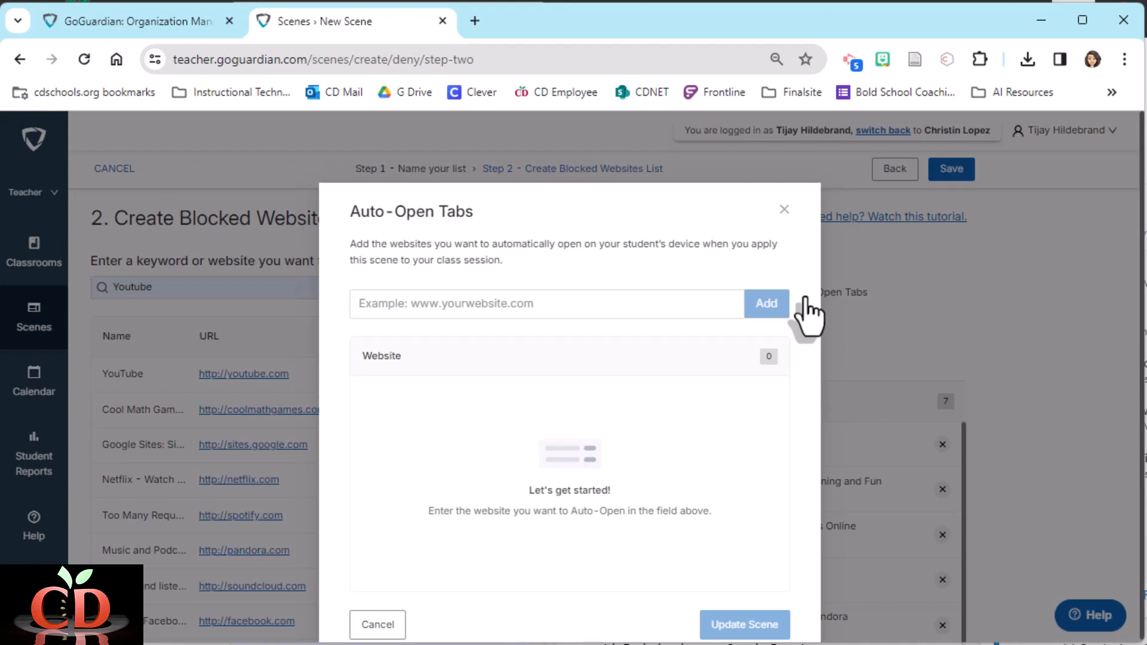
{"action": "left_click", "coordinate": [785, 212]}
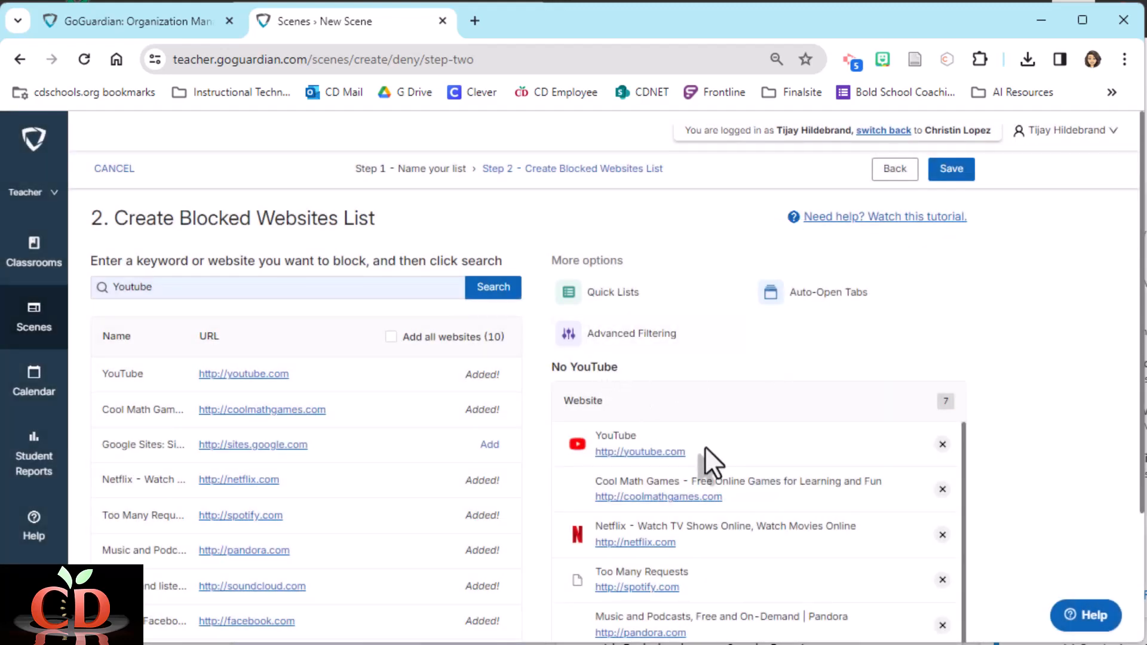
- Review the websites in the No YouTube list and save the scene
{"action": "scroll", "coordinate": [705, 446], "scroll_direction": "down", "scroll_amount": 1}
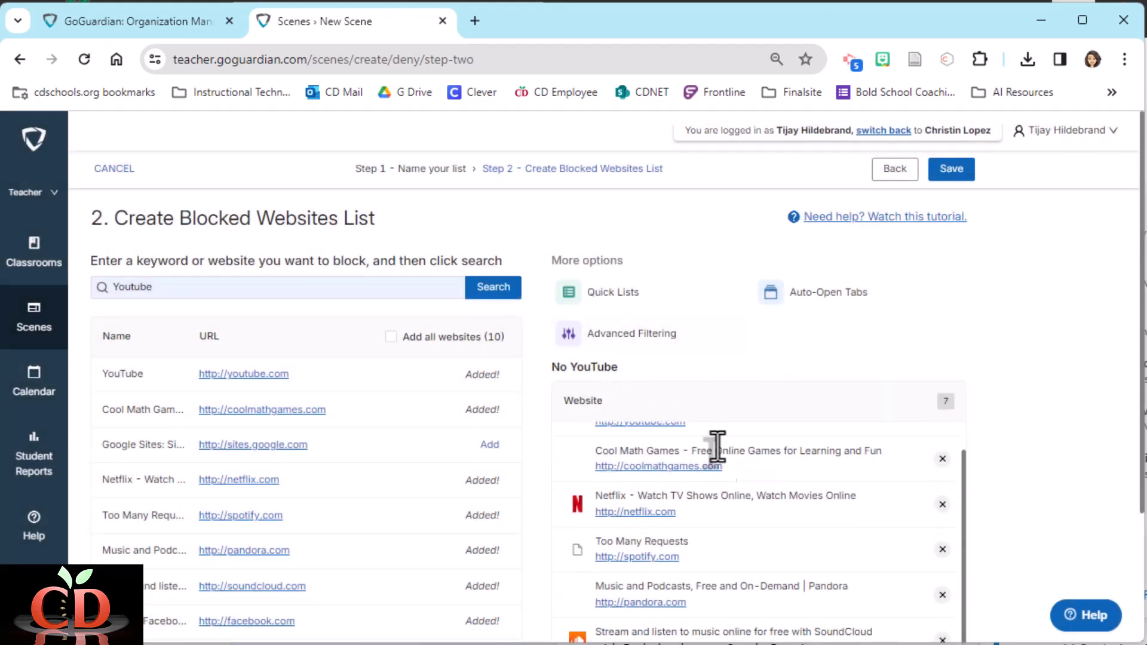
{"action": "left_click", "coordinate": [949, 169]}
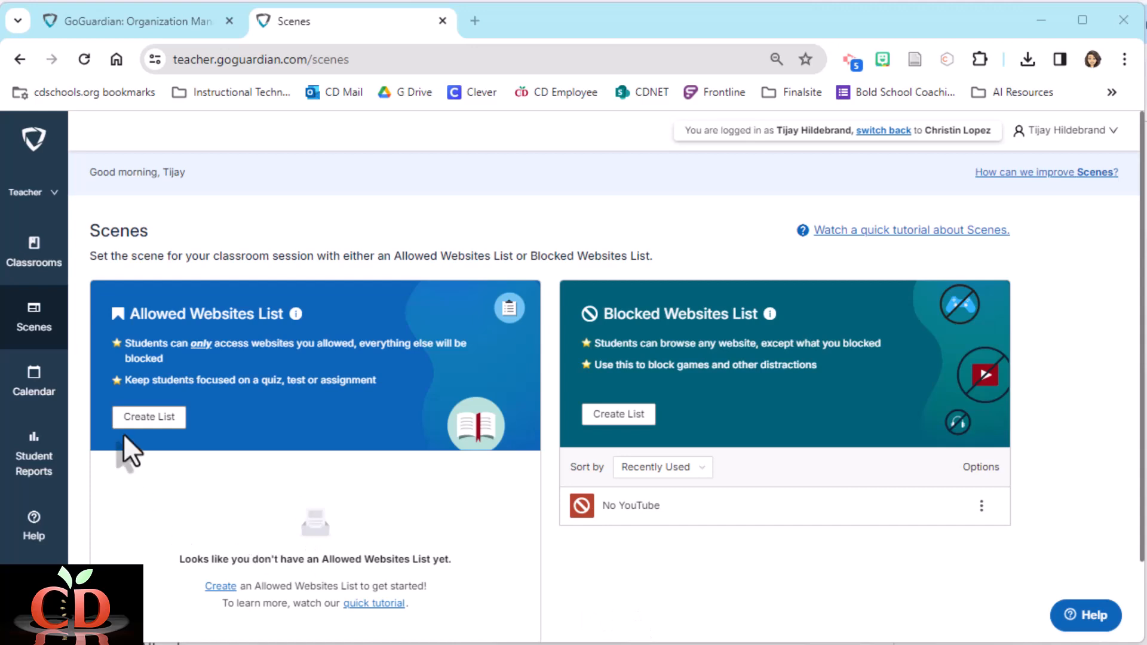
- Set the default scene of the Homeroom Gr 7 classroom to No YouTube in its settings and update the classroom
{"action": "left_click", "coordinate": [34, 255]}
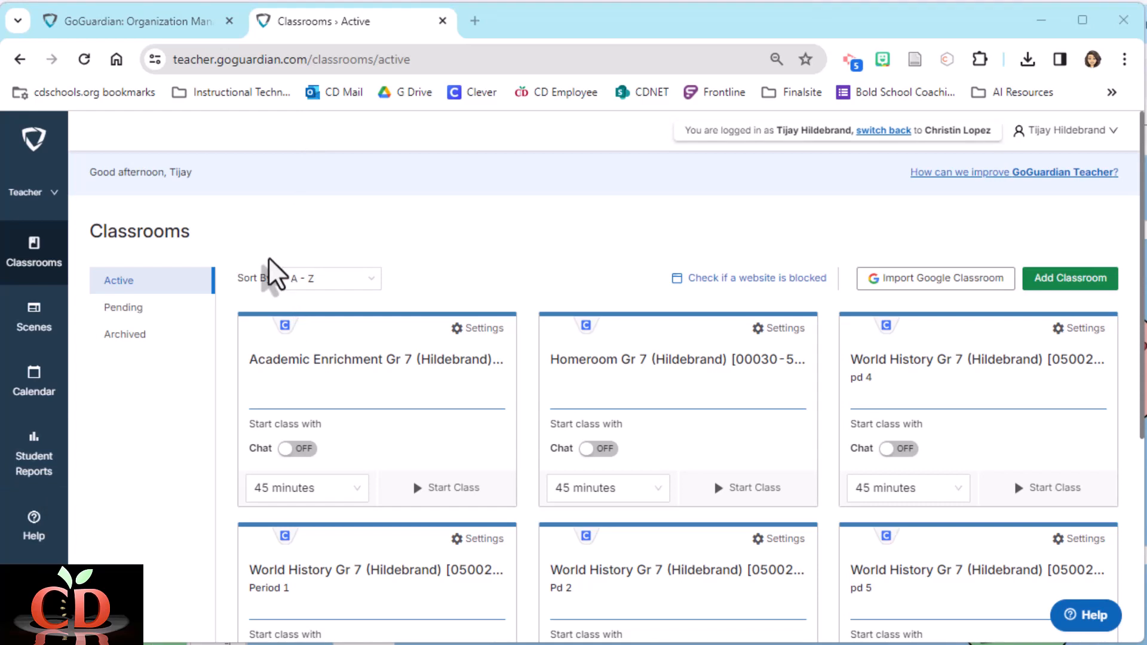
{"action": "left_click", "coordinate": [663, 406]}
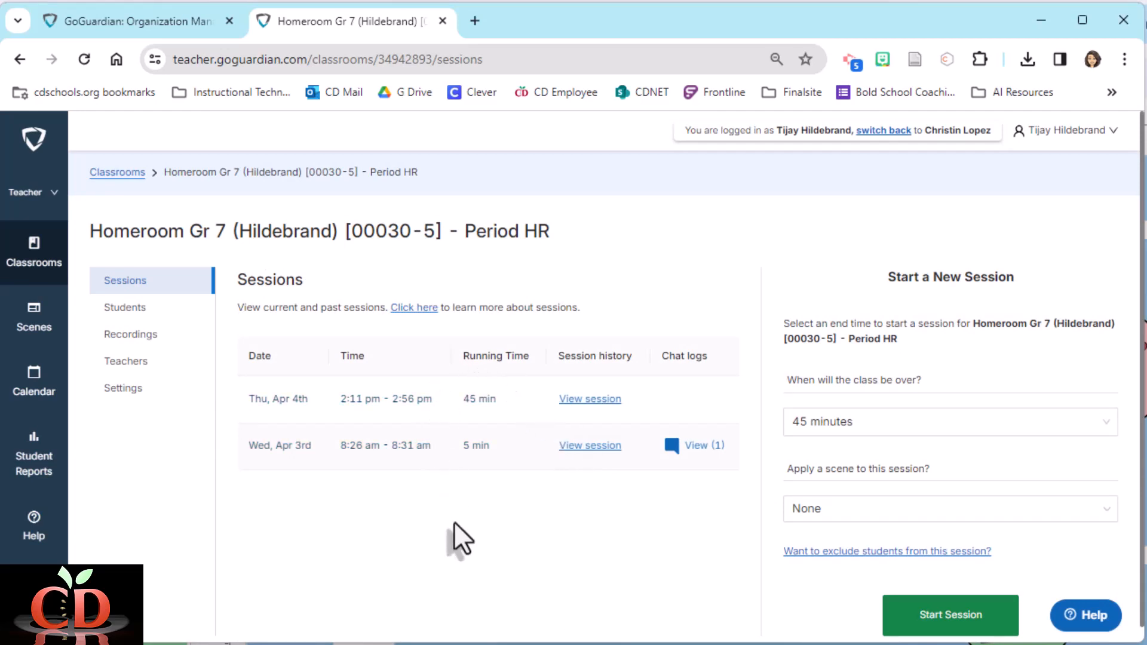
{"action": "left_click", "coordinate": [125, 390]}
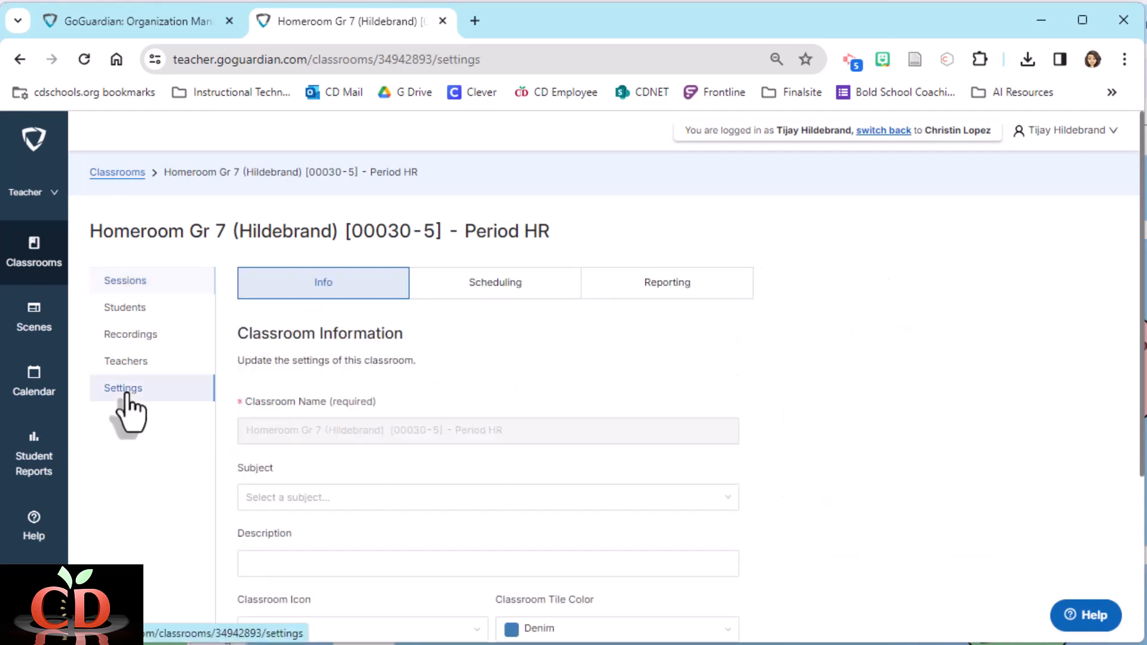
{"action": "scroll", "coordinate": [454, 346], "scroll_direction": "down", "scroll_amount": 1}
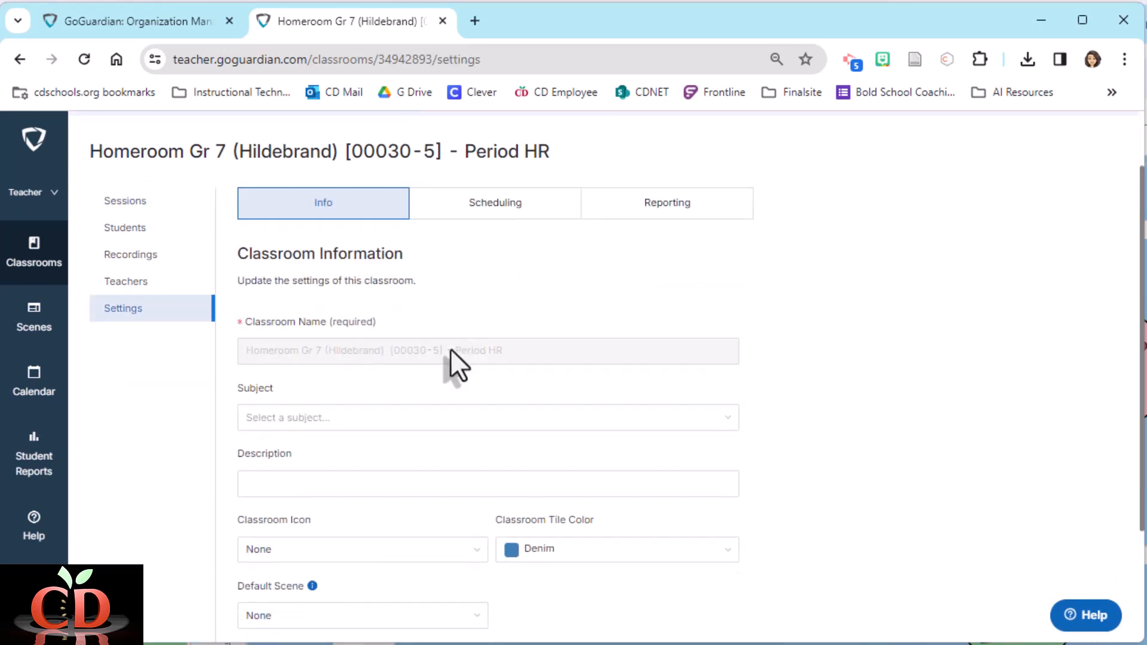
{"action": "scroll", "coordinate": [450, 349], "scroll_direction": "down", "scroll_amount": 1}
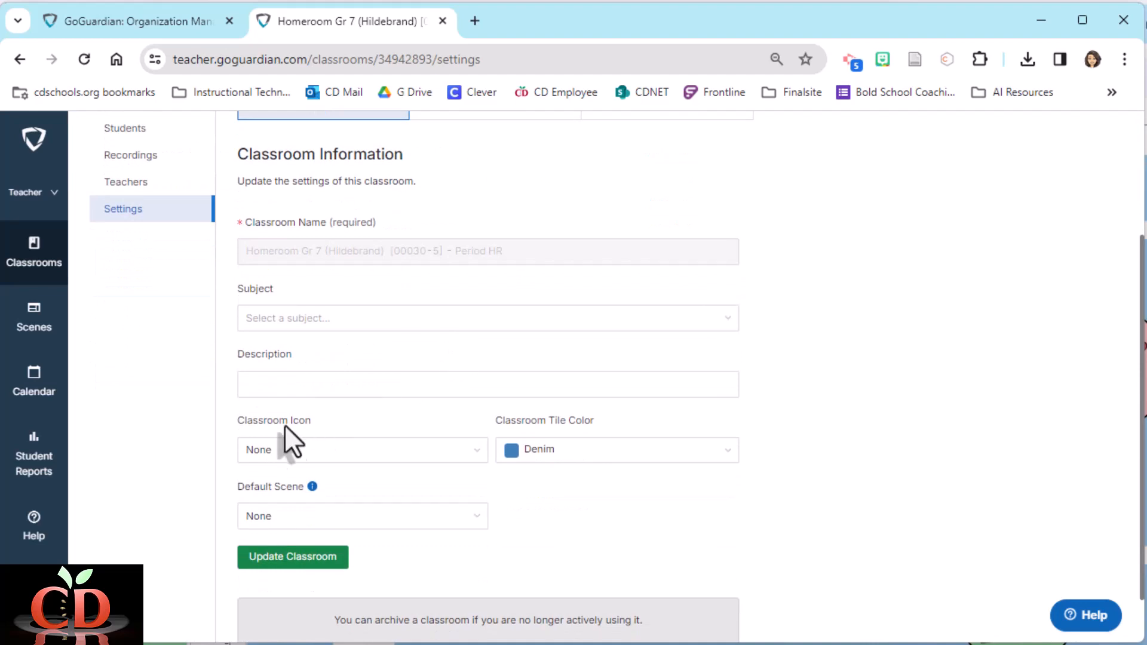
{"action": "left_click", "coordinate": [283, 525]}
{"action": "left_click", "coordinate": [282, 570]}
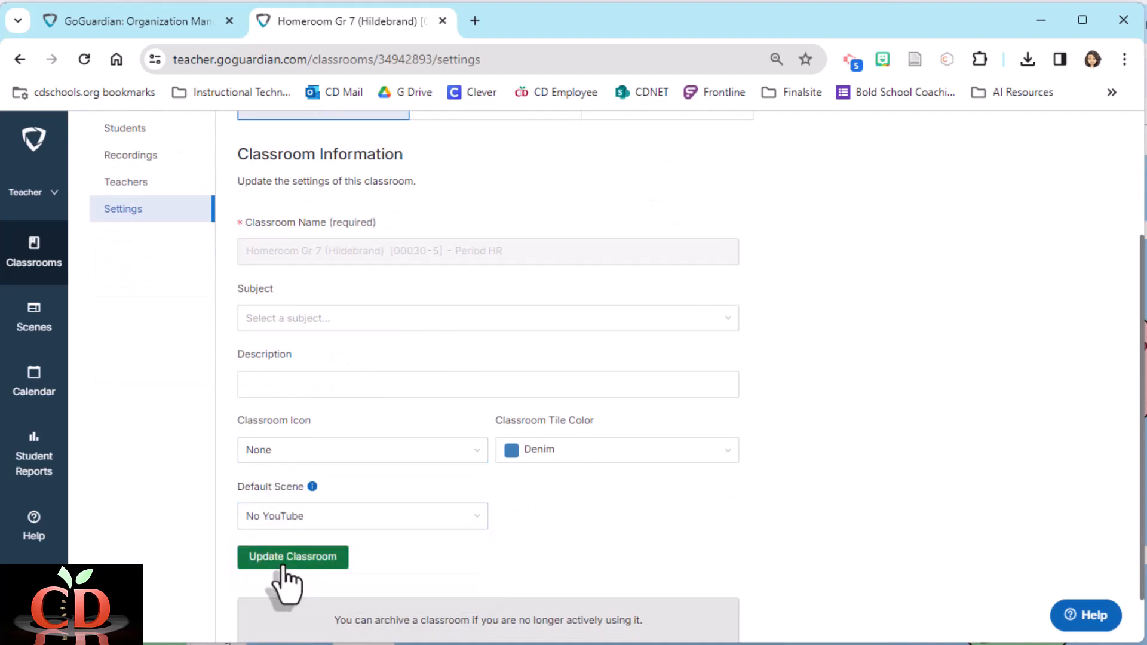
{"action": "left_click", "coordinate": [286, 560]}
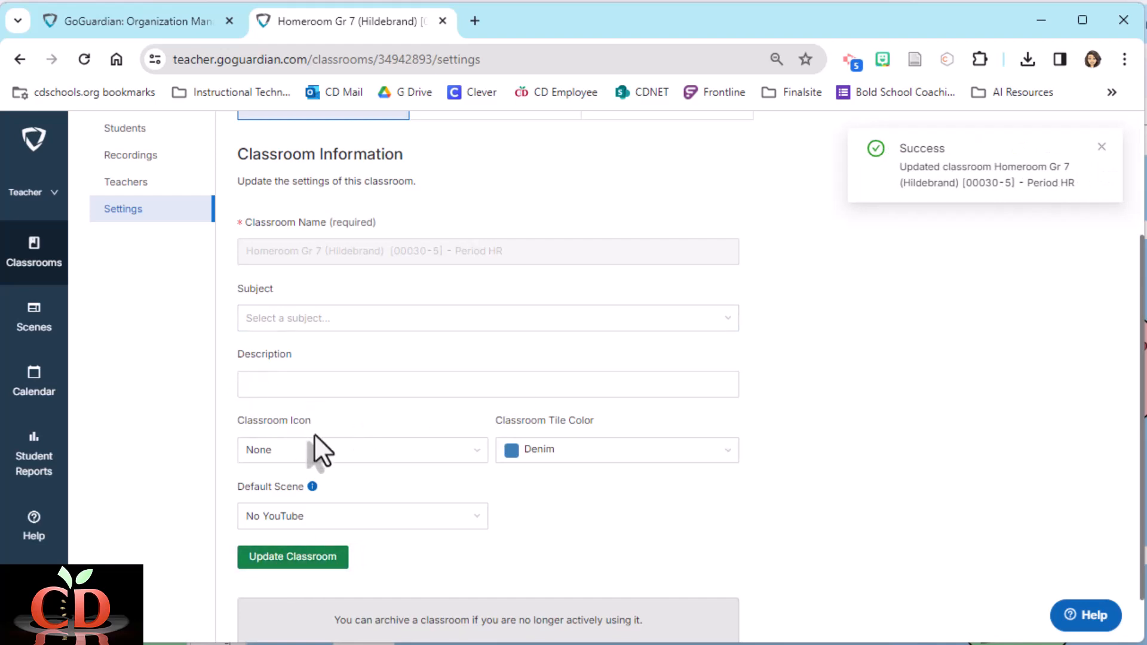
- Start a new scheduled session for the Homeroom Gr 7 classroom with a start time of 07:20 AM
{"action": "scroll", "coordinate": [314, 433], "scroll_direction": "up", "scroll_amount": 3}
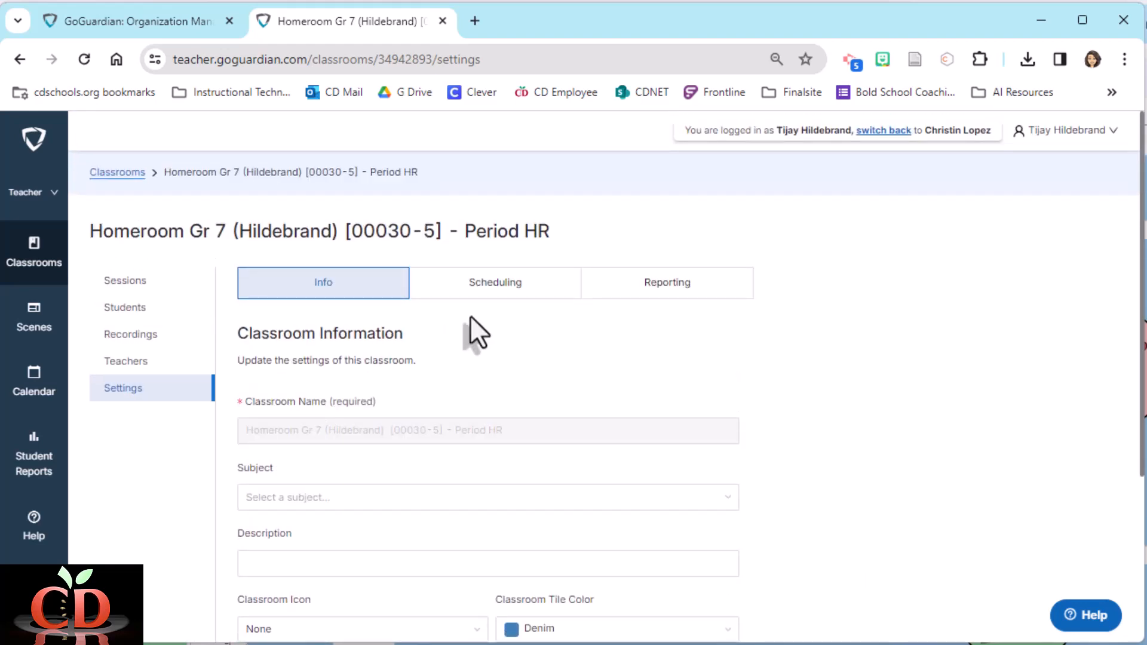
{"action": "left_click", "coordinate": [491, 286]}
{"action": "scroll", "coordinate": [490, 418], "scroll_direction": "down", "scroll_amount": 1}
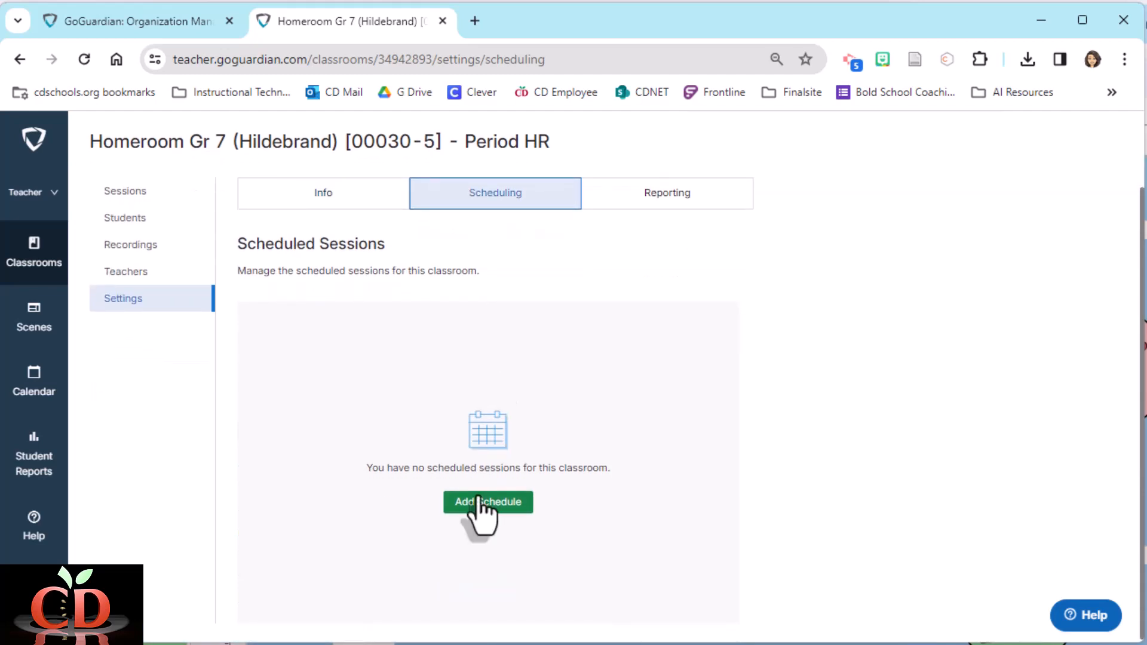
{"action": "left_click", "coordinate": [475, 507]}
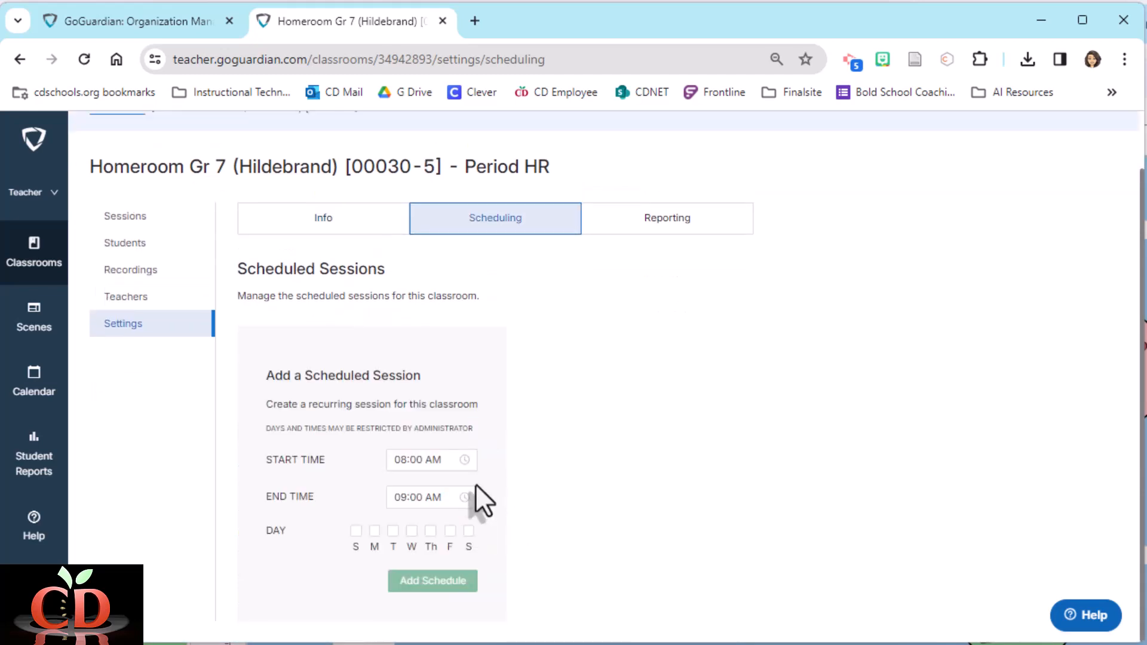
{"action": "left_click", "coordinate": [424, 460]}
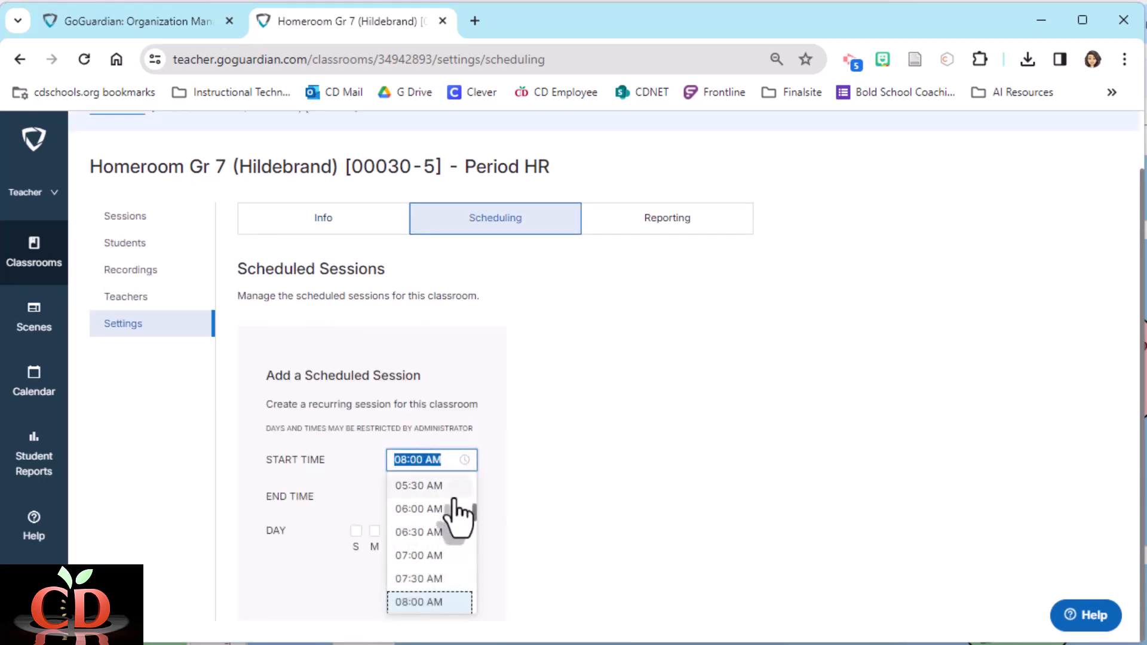
{"action": "left_click_drag", "start_coordinate": [474, 514], "coordinate": [474, 517]}
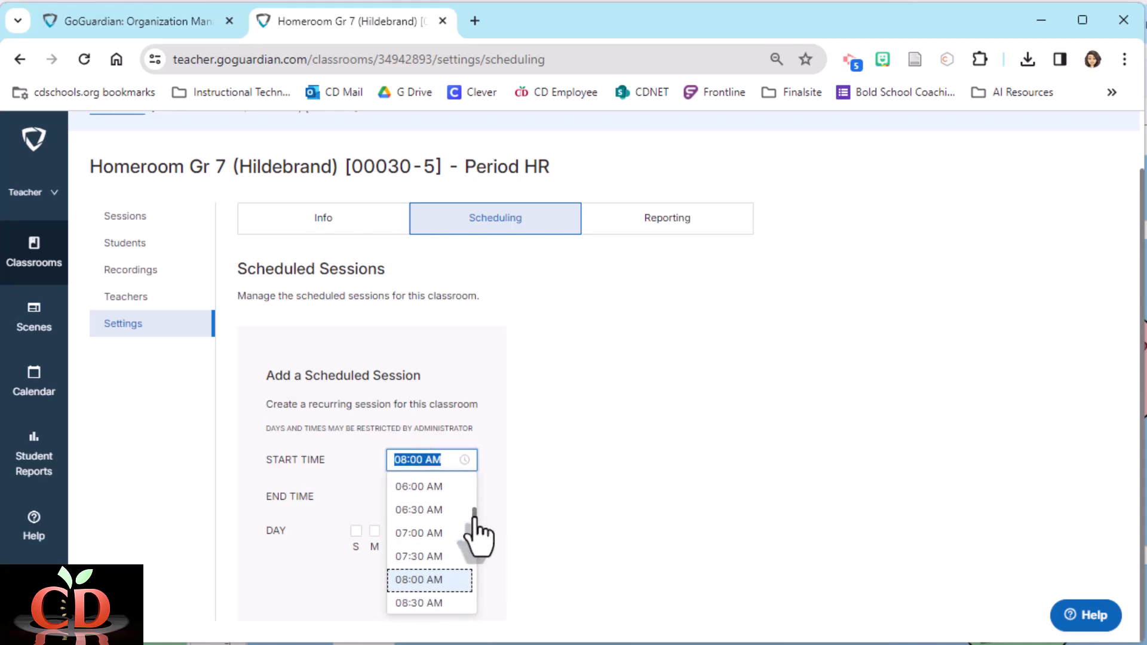
{"action": "left_click", "coordinate": [424, 556]}
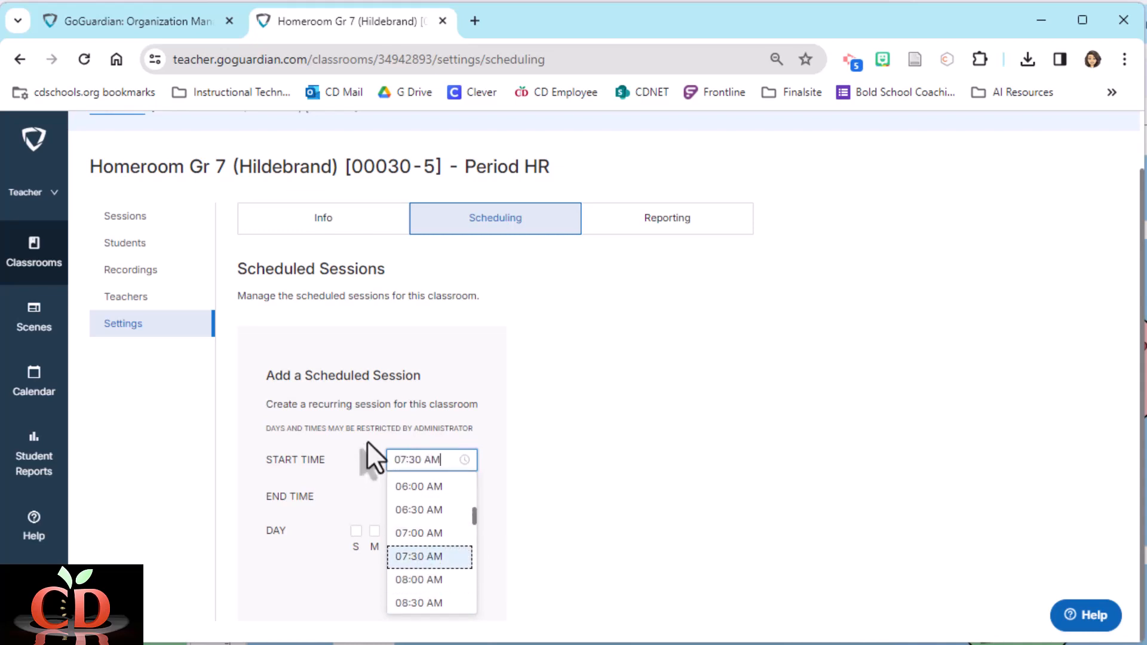
{"action": "left_click", "coordinate": [411, 463]}
{"action": "key", "text": "BackSpace"}
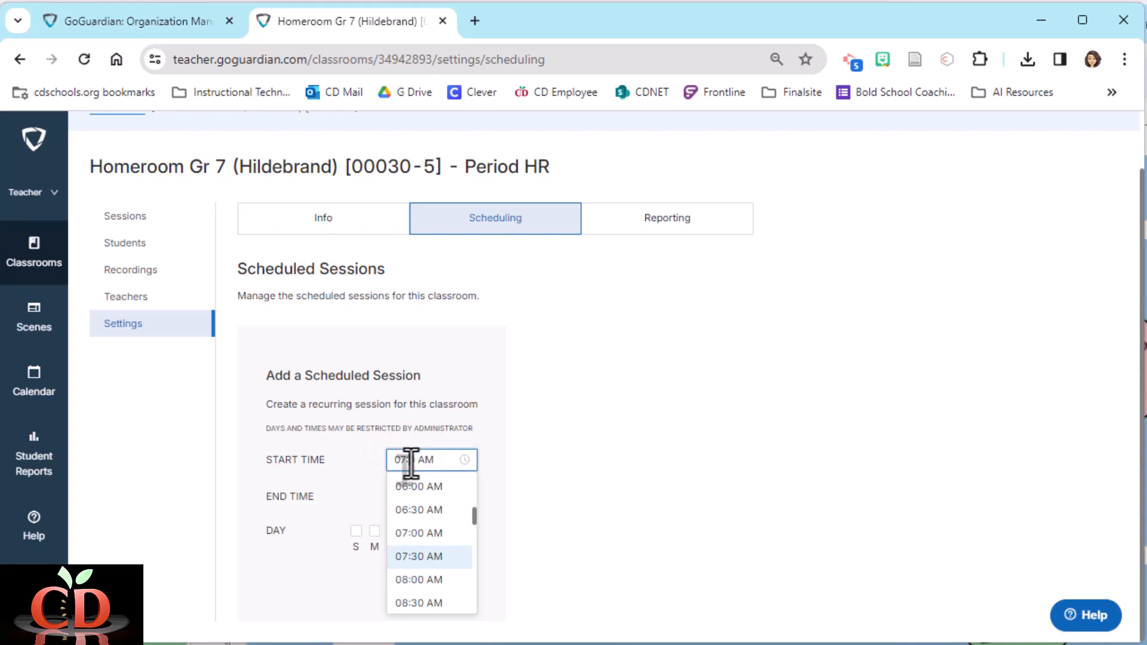
{"action": "type", "text": "20"}
{"action": "left_click", "coordinate": [562, 478]}
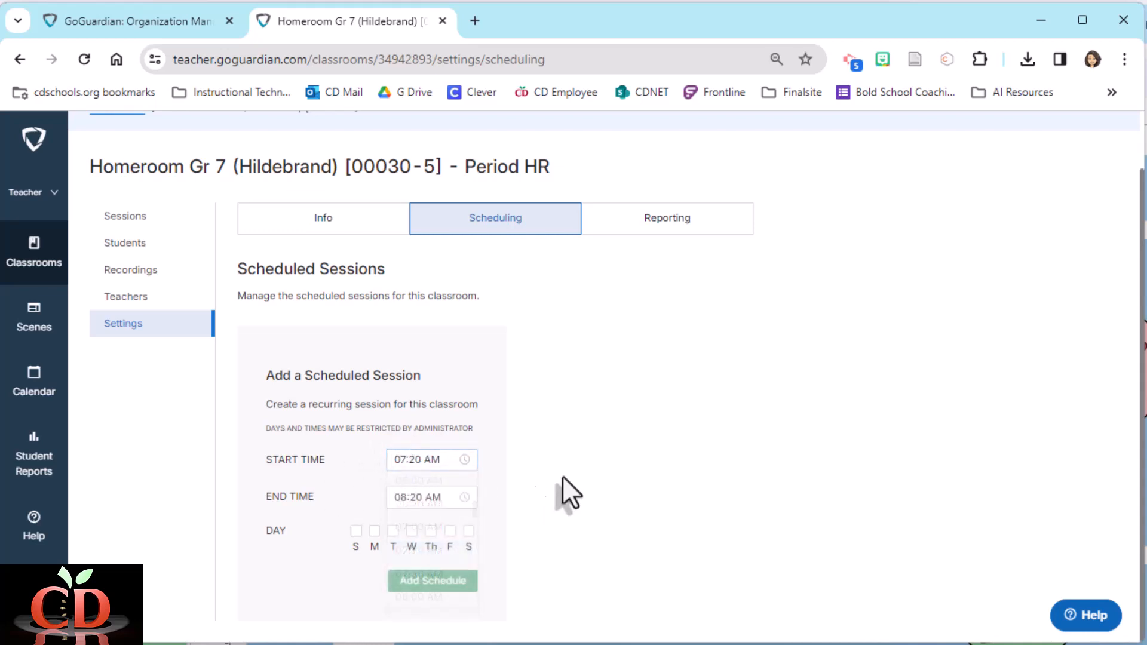
- Set the scheduled session's end time to 07:56 AM
{"action": "triple_click", "coordinate": [416, 496]}
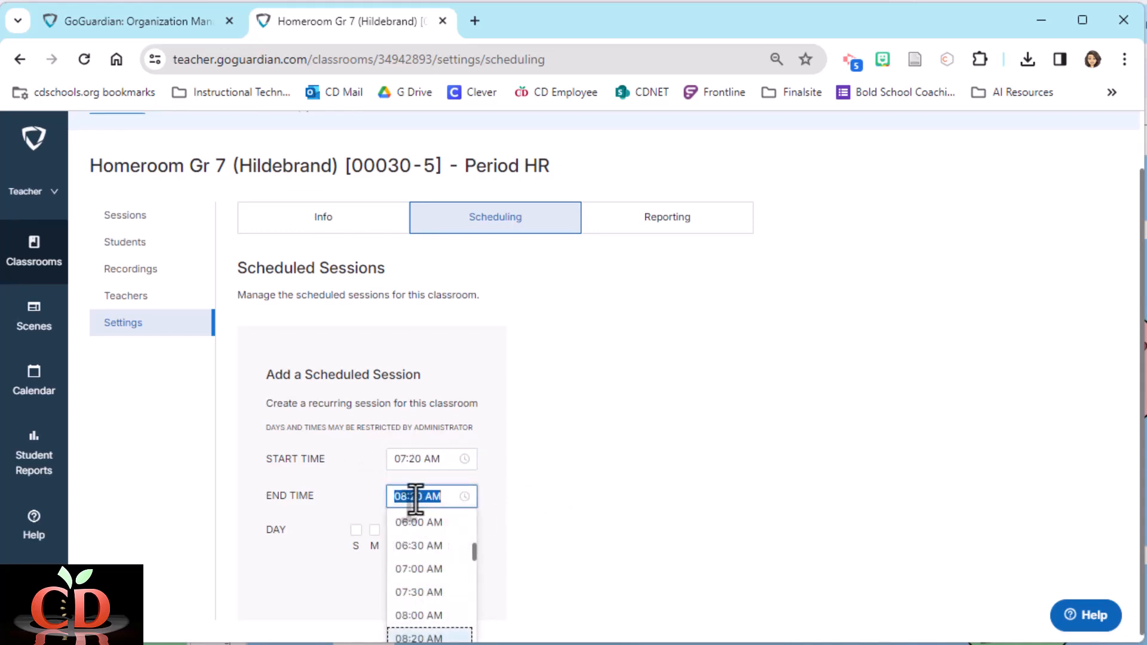
{"action": "left_click", "coordinate": [425, 617]}
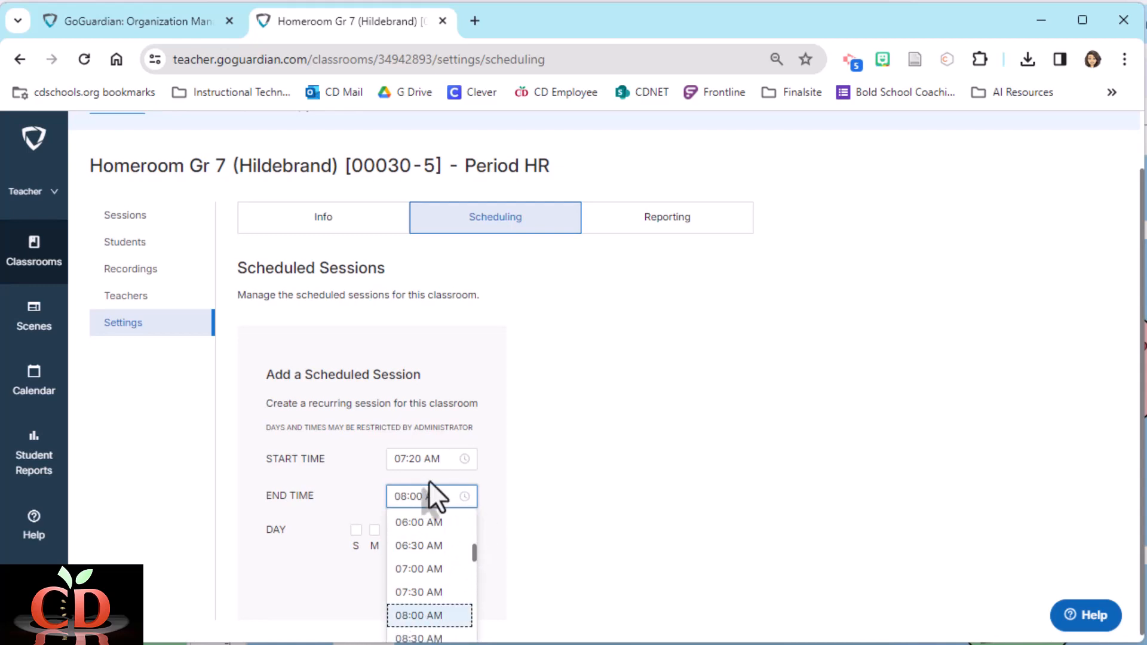
{"action": "left_click", "coordinate": [418, 593]}
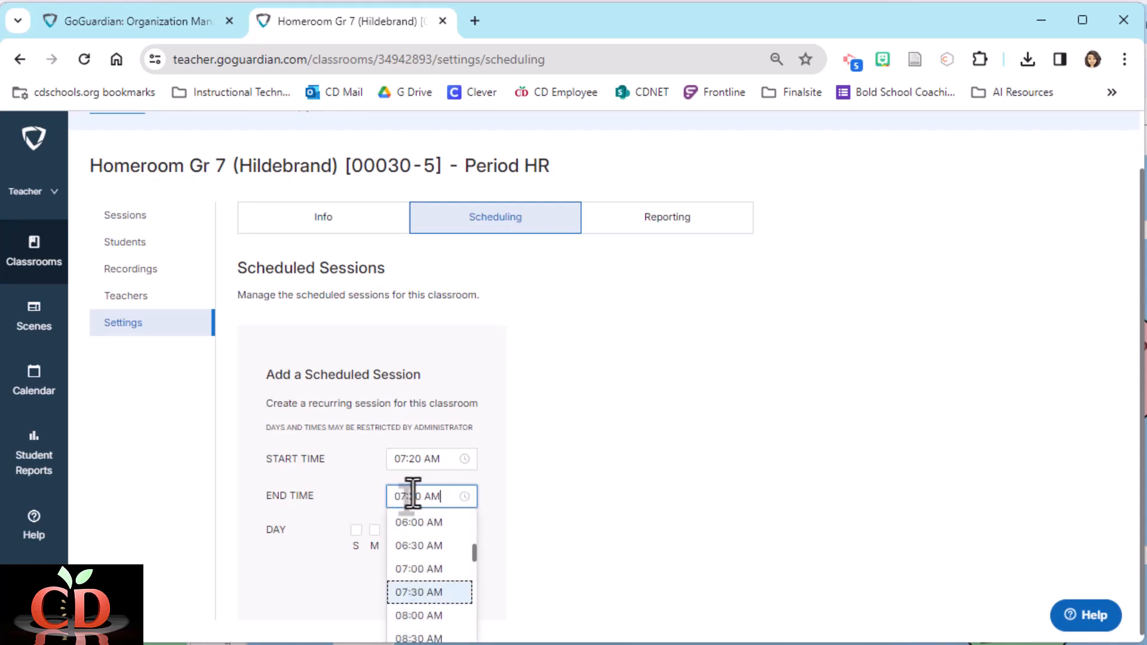
{"action": "double_click", "coordinate": [413, 495]}
{"action": "type", "text": "56"}
{"action": "left_click", "coordinate": [597, 498]}
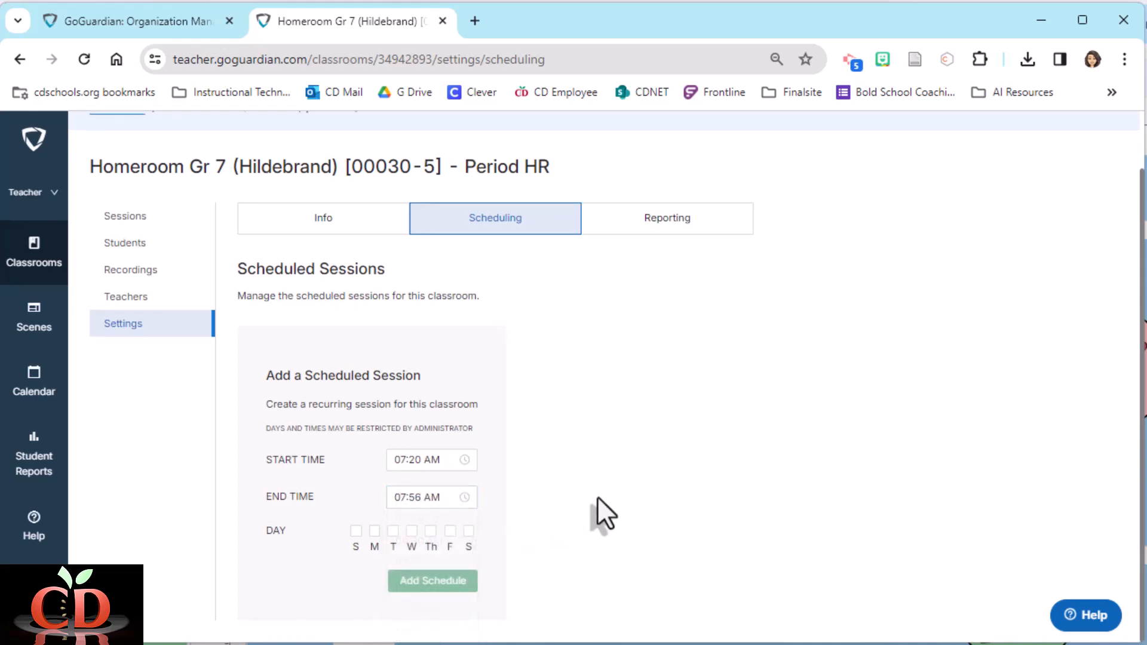
- Select Monday through Friday as the recurring days and add the schedule
{"action": "left_click", "coordinate": [375, 530]}
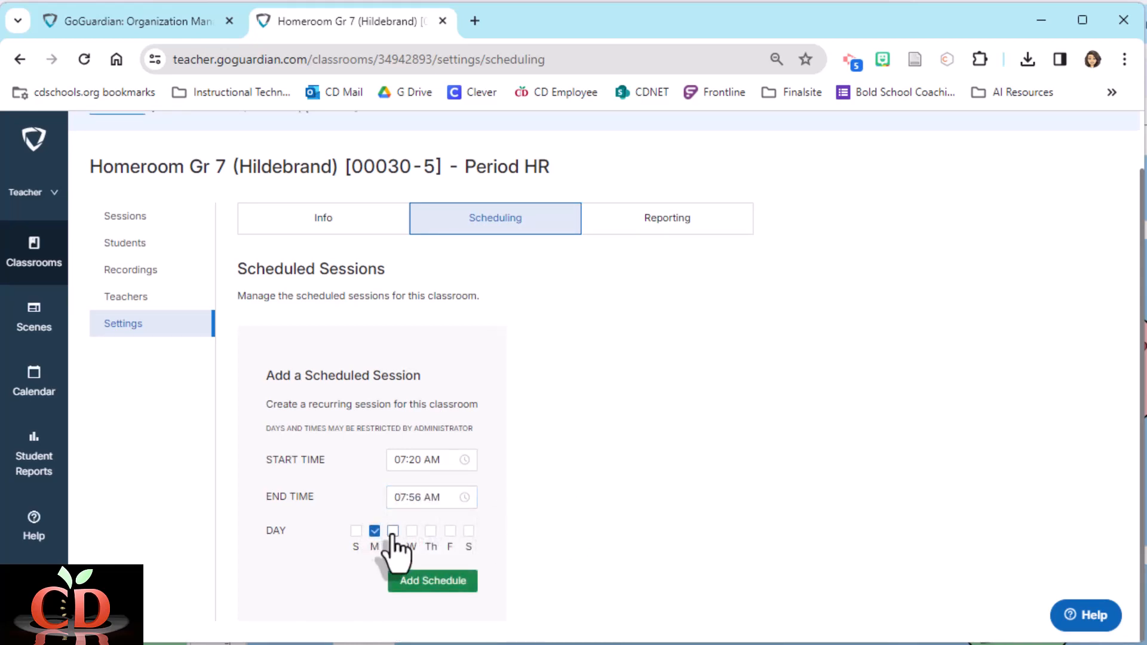
{"action": "left_click", "coordinate": [392, 530]}
{"action": "left_click", "coordinate": [412, 531]}
{"action": "left_click", "coordinate": [430, 530]}
{"action": "left_click", "coordinate": [450, 530]}
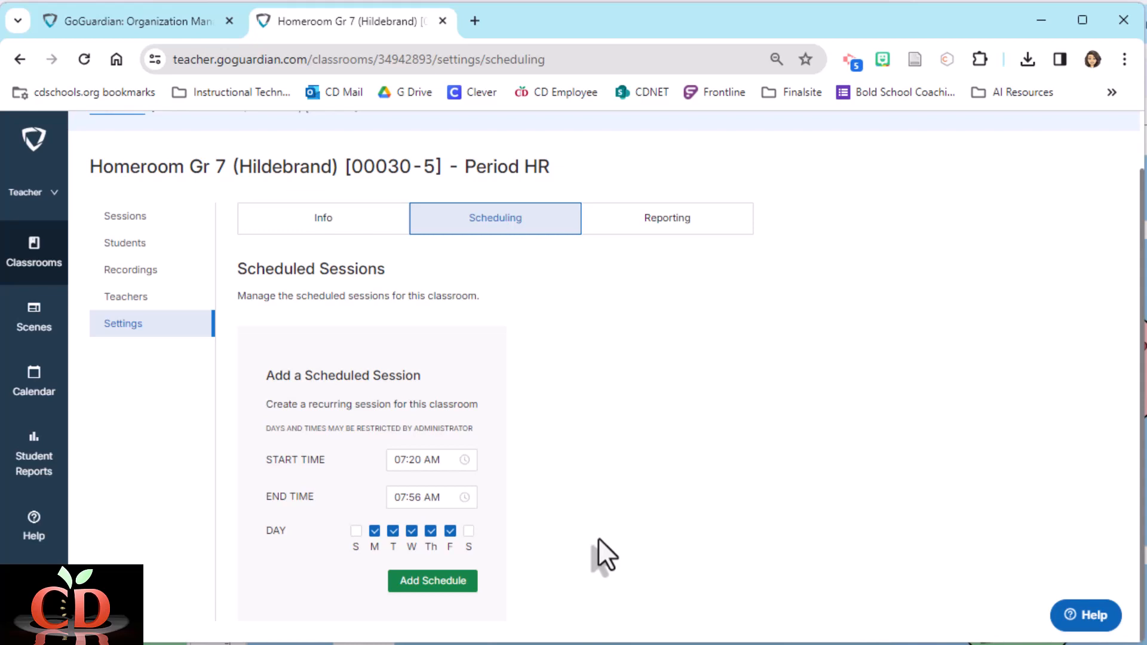
{"action": "left_click", "coordinate": [427, 580]}
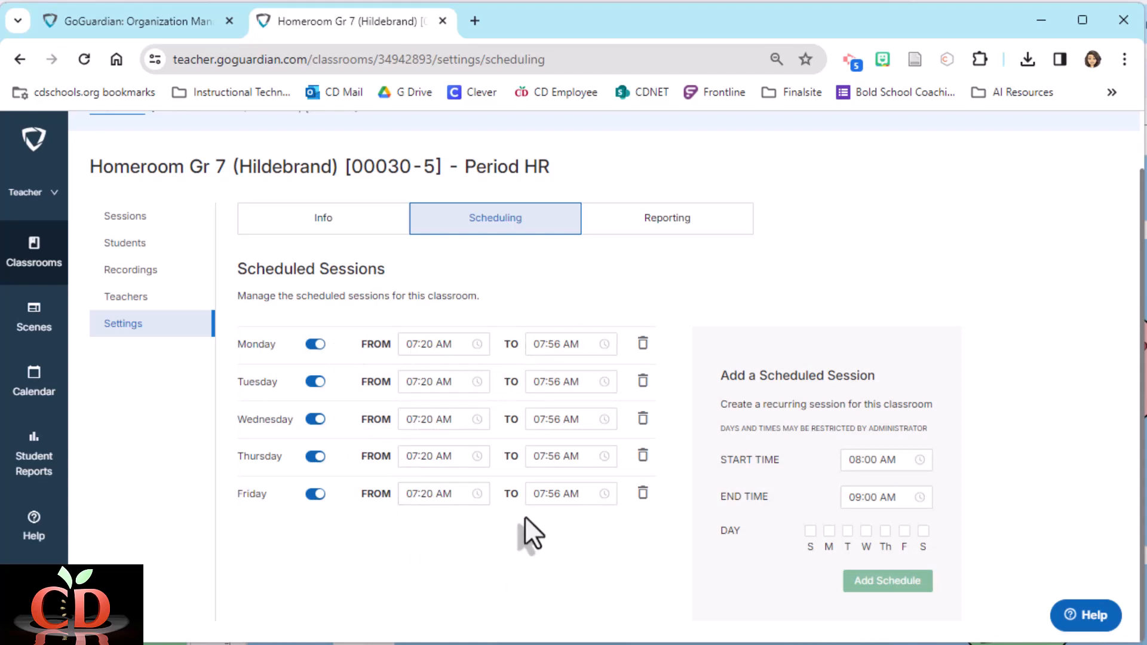
- Switch the scheduled Monday session off and back on
{"action": "left_click", "coordinate": [317, 345]}
{"action": "left_click", "coordinate": [314, 349]}
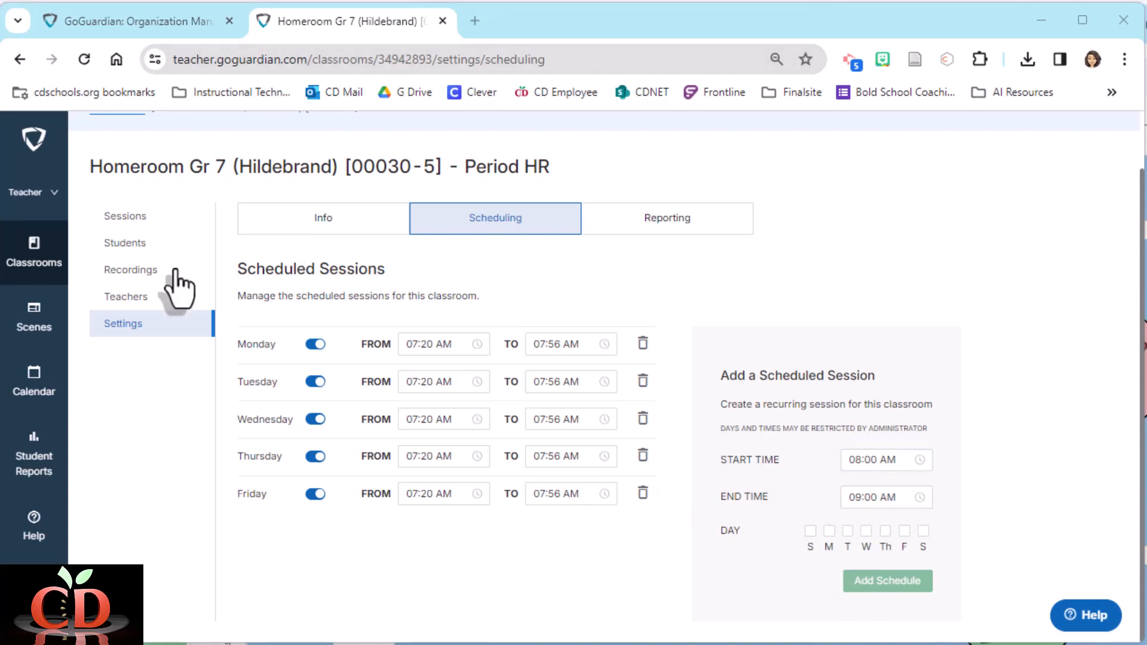
- Add a second teacher to the homeroom classroom with the Teacher classroom role
{"action": "left_click", "coordinate": [127, 299]}
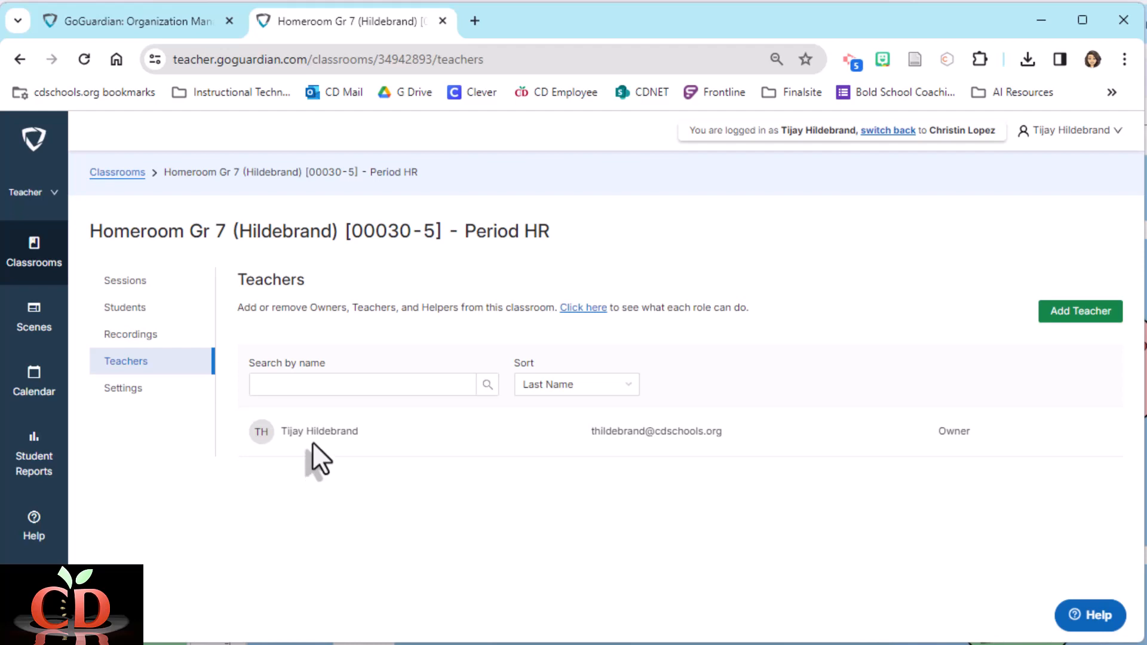
{"action": "left_click", "coordinate": [1075, 312]}
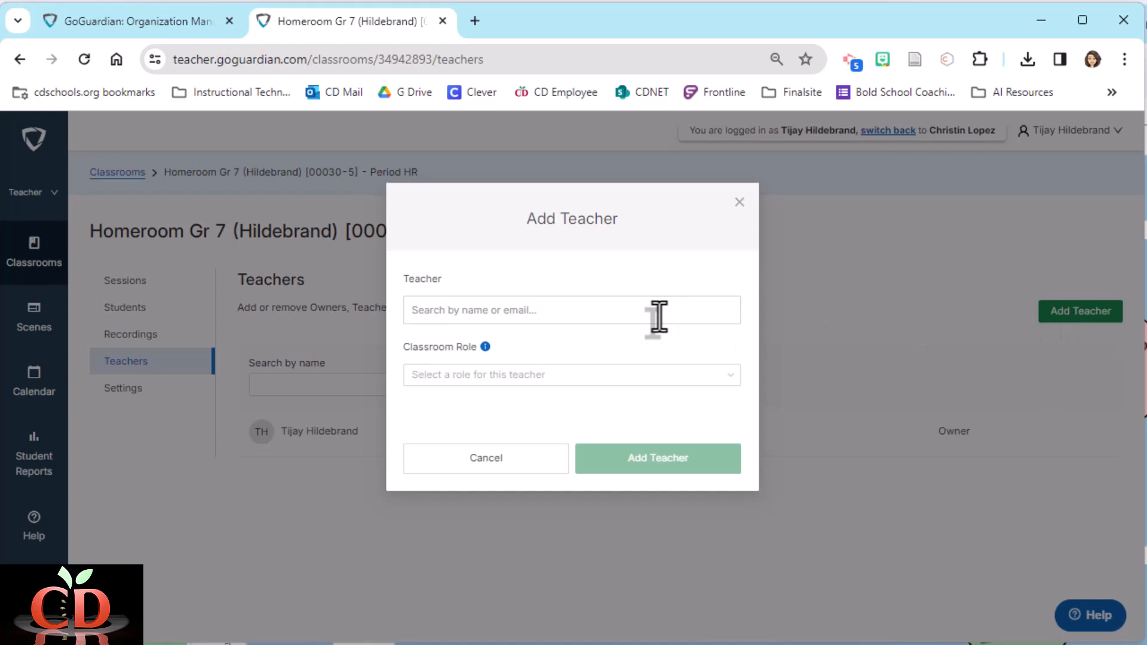
{"action": "left_click", "coordinate": [658, 312]}
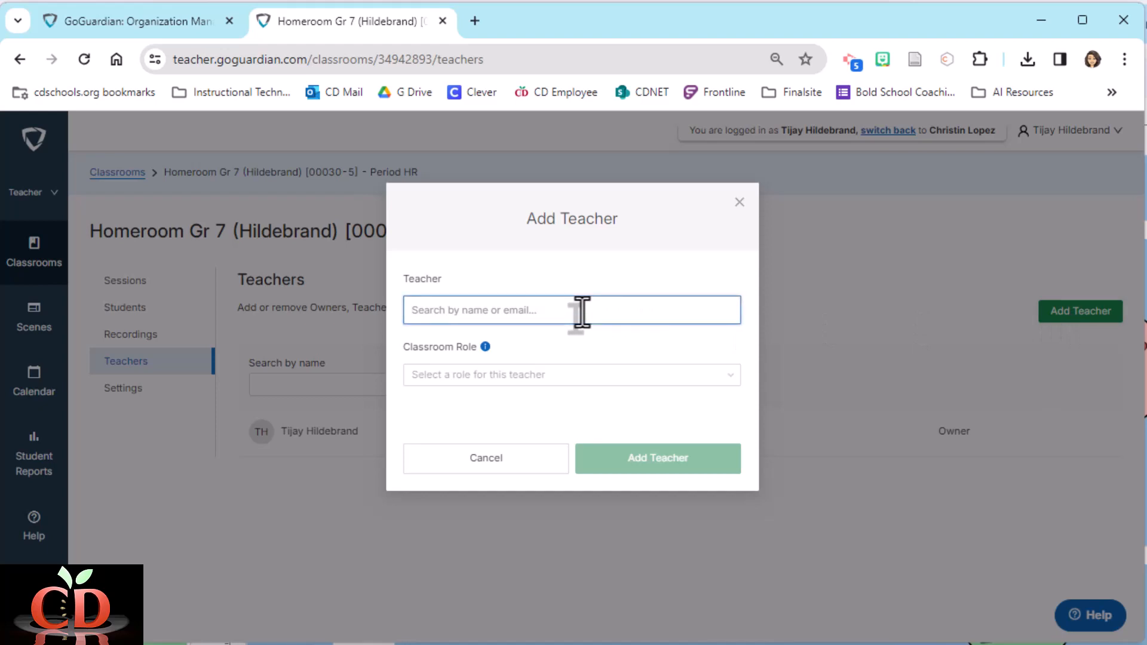
{"action": "type", "text": "whit"}
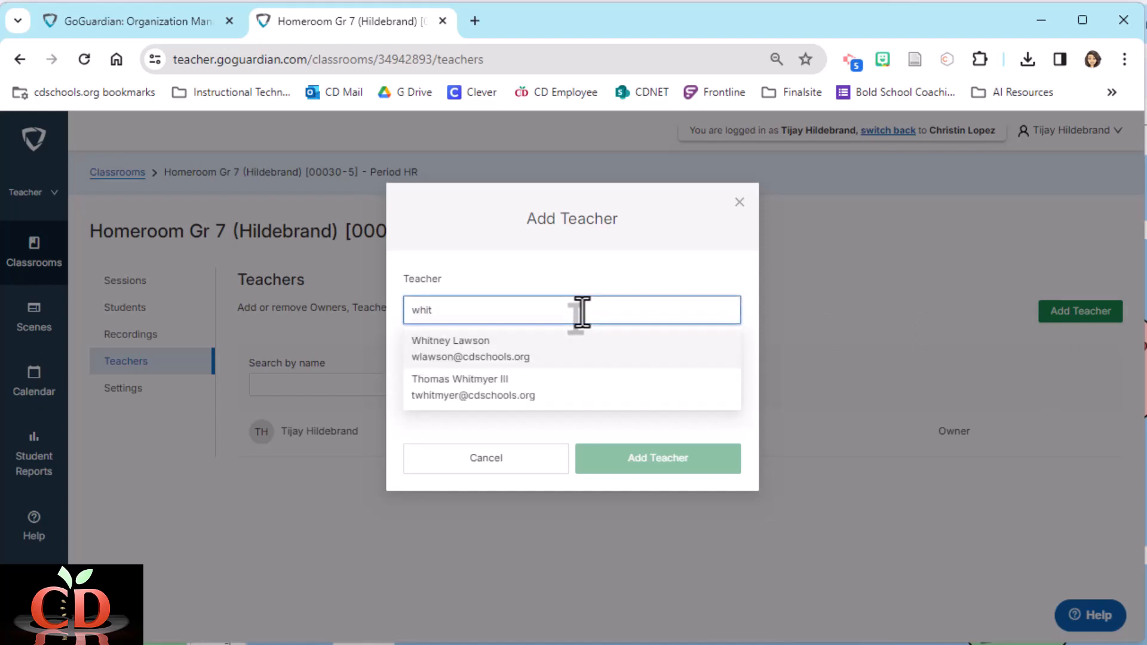
{"action": "left_click", "coordinate": [482, 385]}
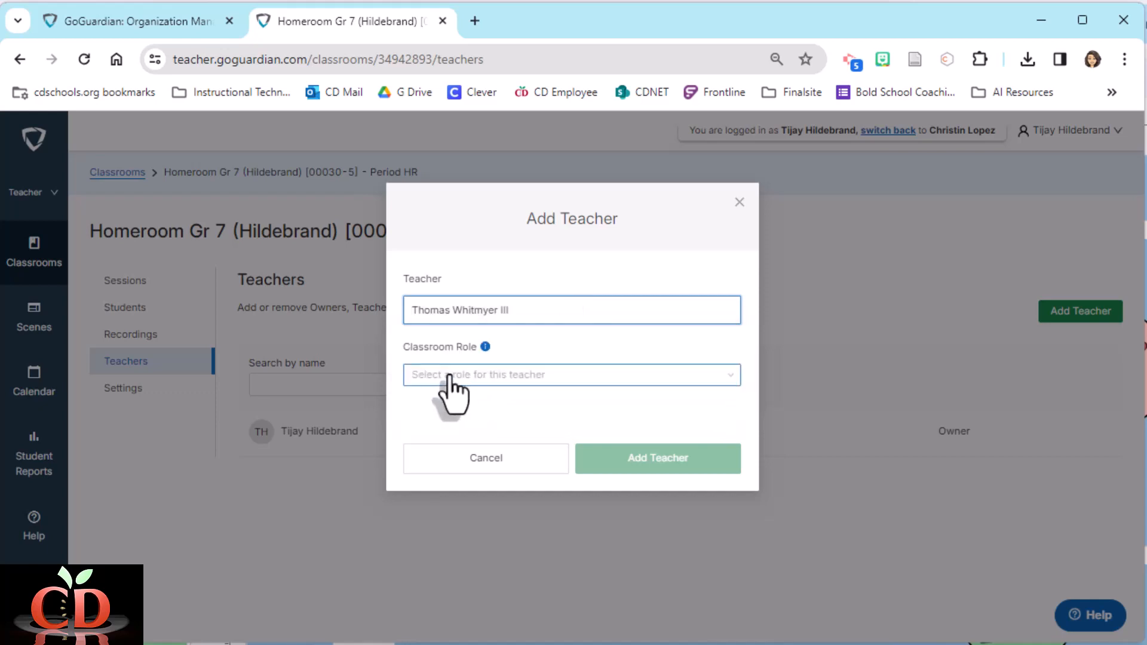
{"action": "left_click", "coordinate": [451, 376]}
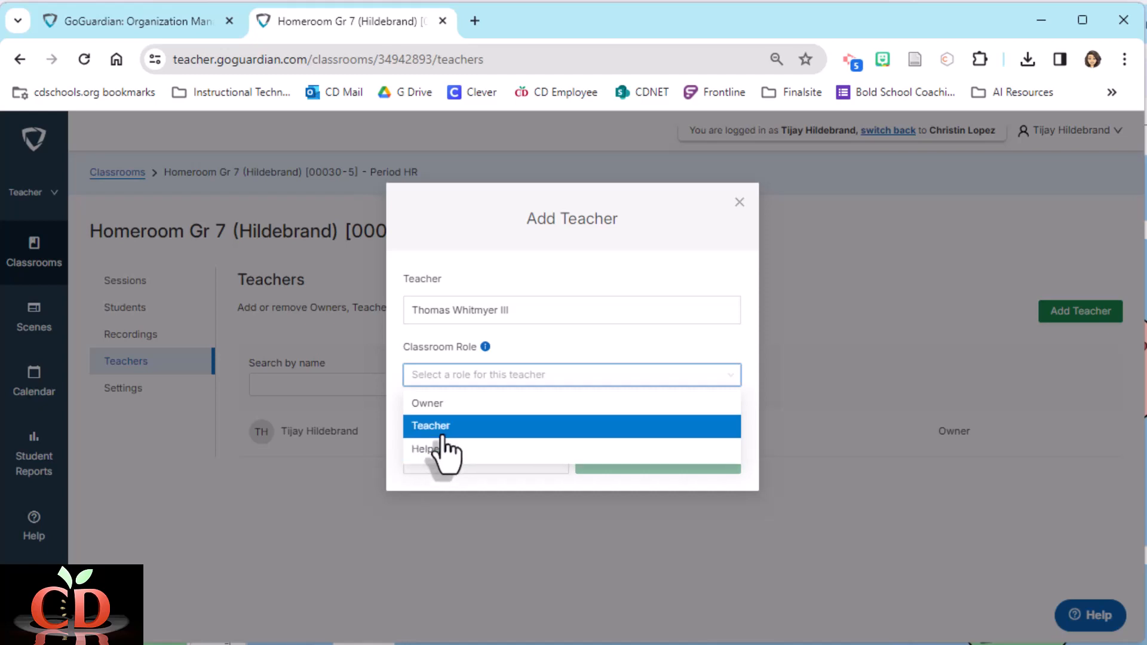
{"action": "left_click", "coordinate": [435, 425]}
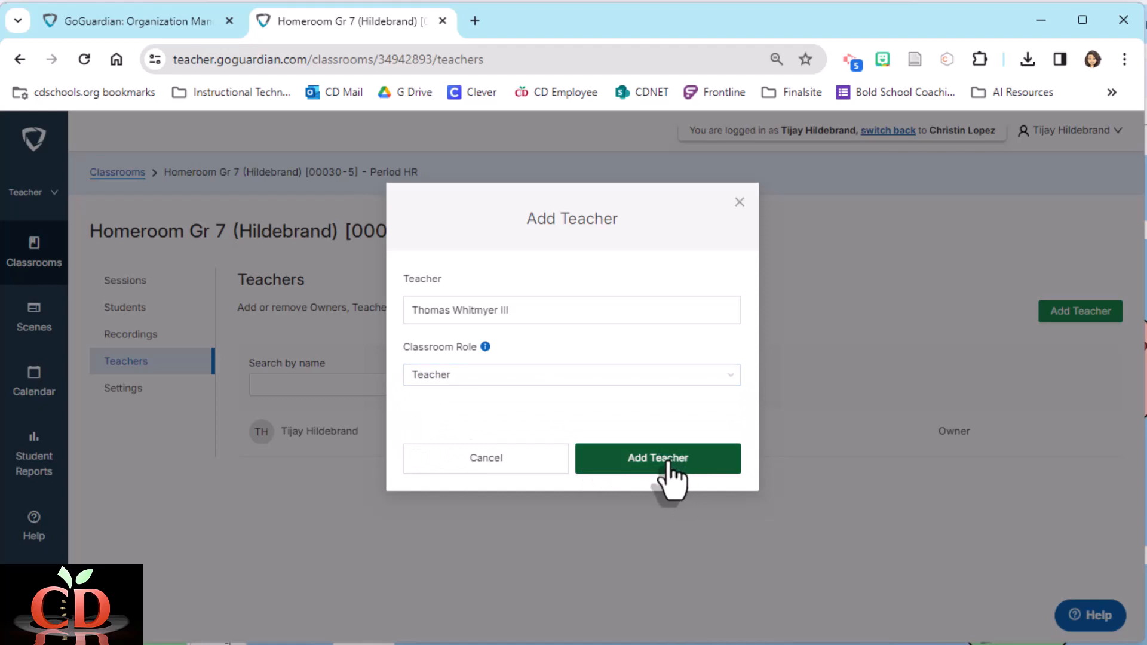
{"action": "left_click", "coordinate": [672, 461]}
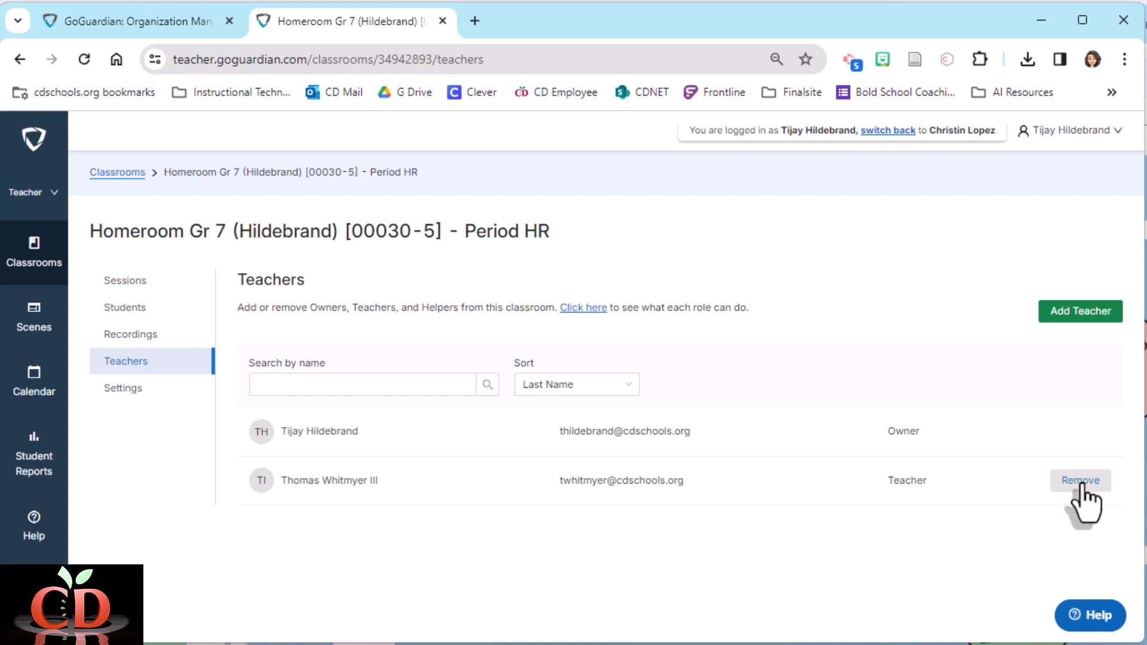
- Remove the second teacher from the homeroom classroom and confirm the removal
{"action": "left_click", "coordinate": [1081, 485]}
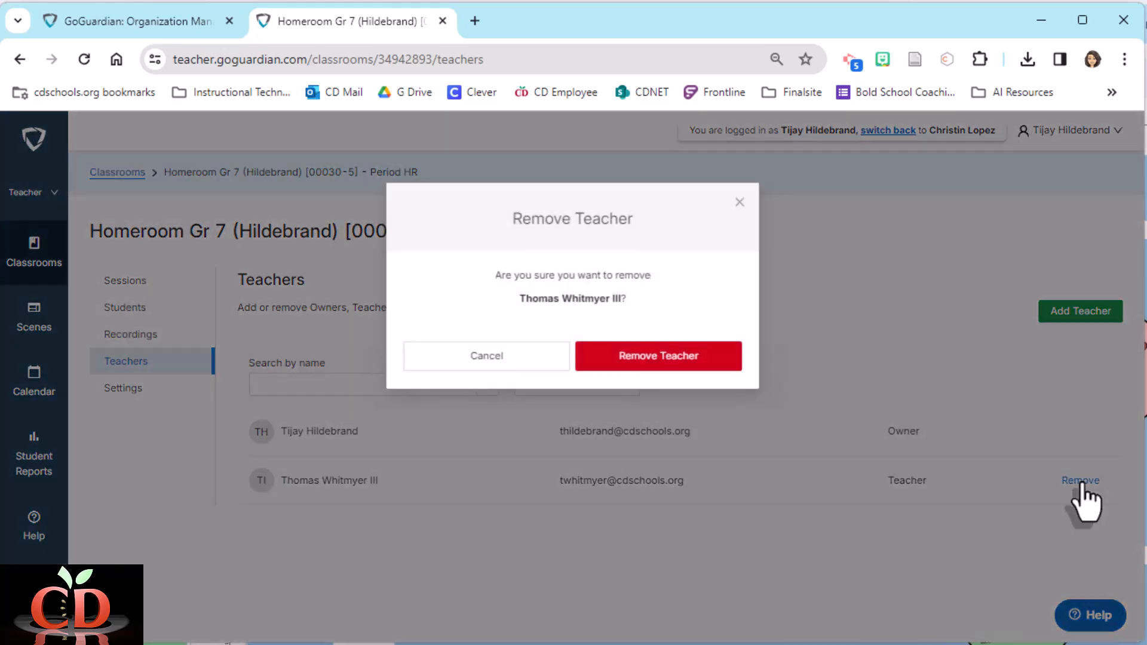
{"action": "left_click", "coordinate": [657, 365]}
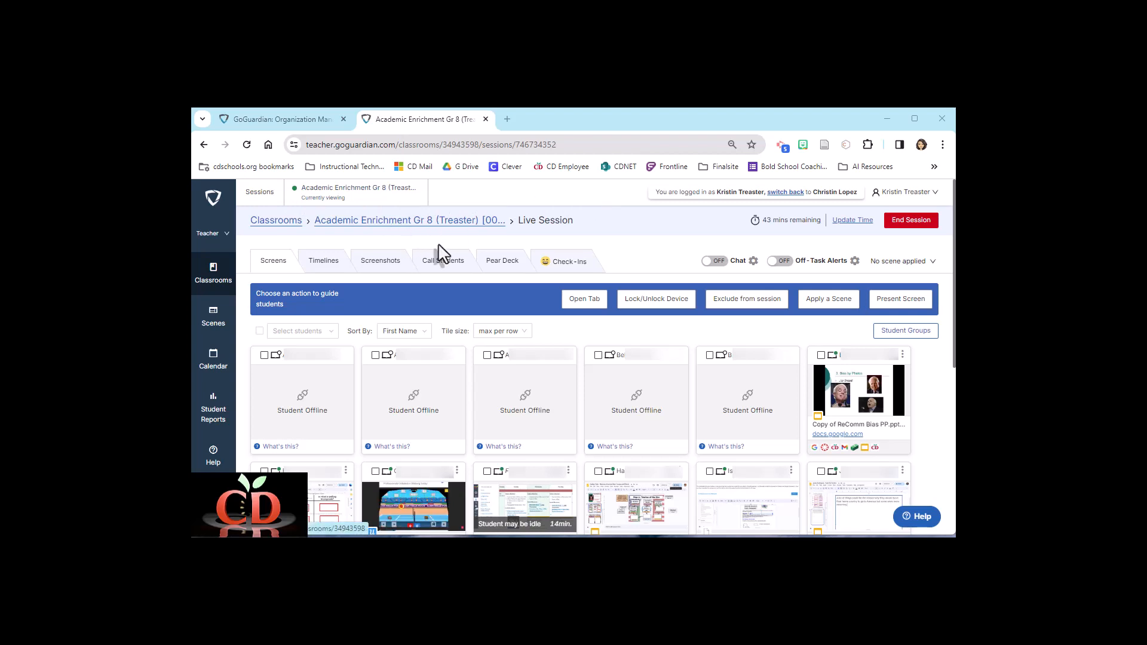
- Look over the student screens and browsing timelines in the Academic Enrichment Gr 8 live session
{"action": "scroll", "coordinate": [579, 310], "scroll_direction": "down", "scroll_amount": 2}
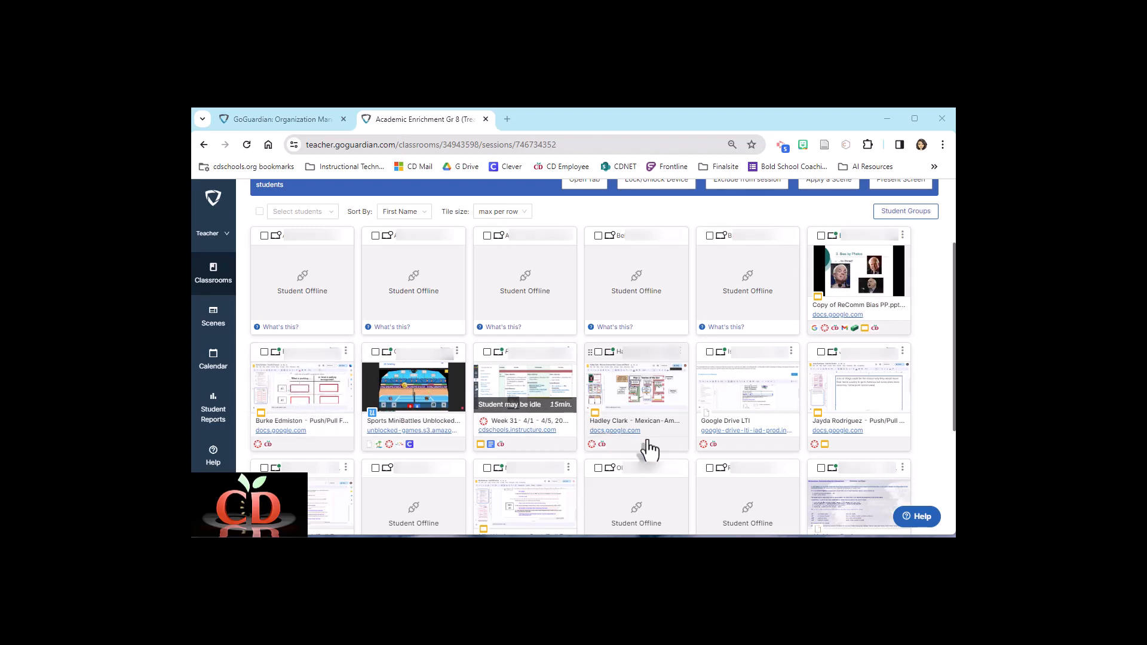
{"action": "scroll", "coordinate": [568, 366], "scroll_direction": "up", "scroll_amount": 2}
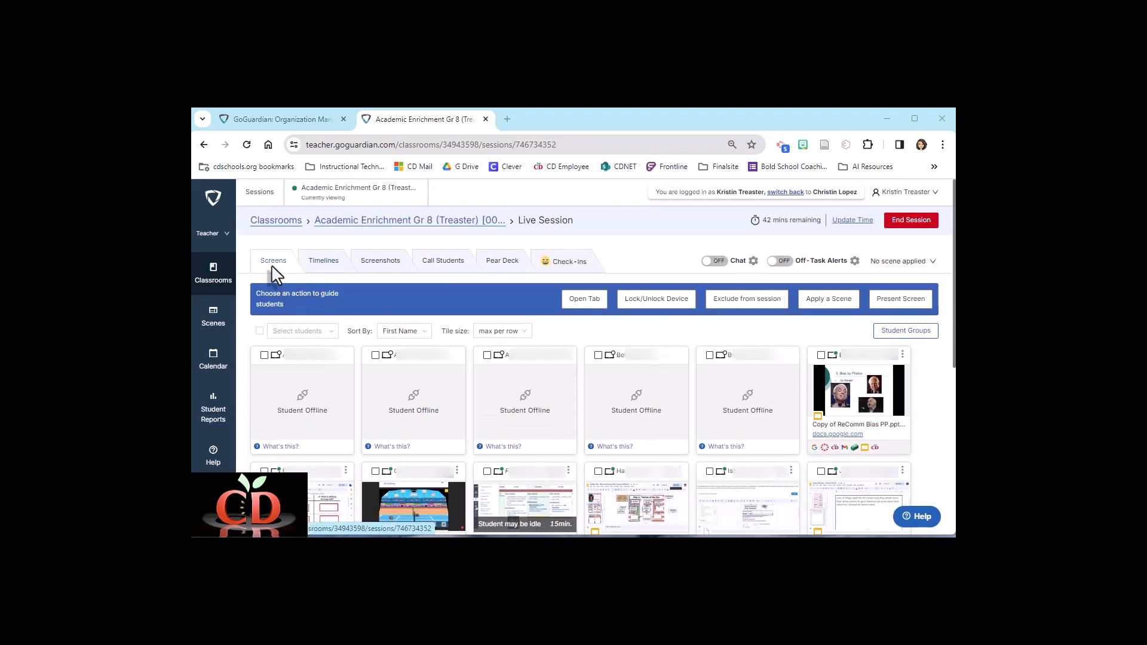
{"action": "left_click", "coordinate": [321, 266]}
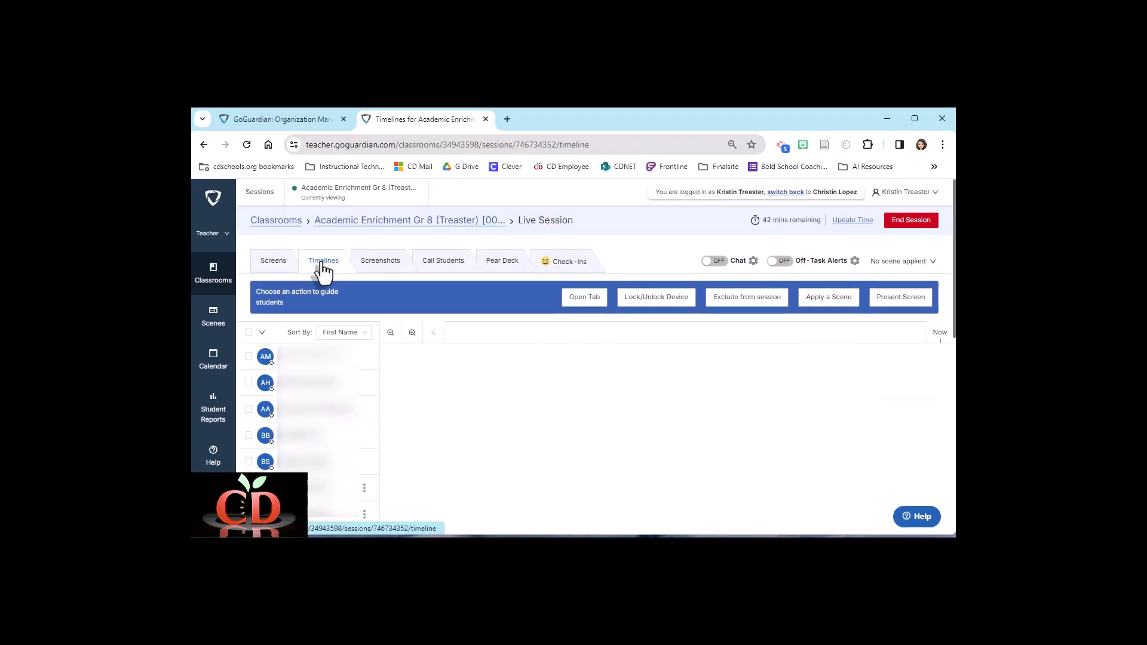
{"action": "scroll", "coordinate": [673, 441], "scroll_direction": "down", "scroll_amount": 3}
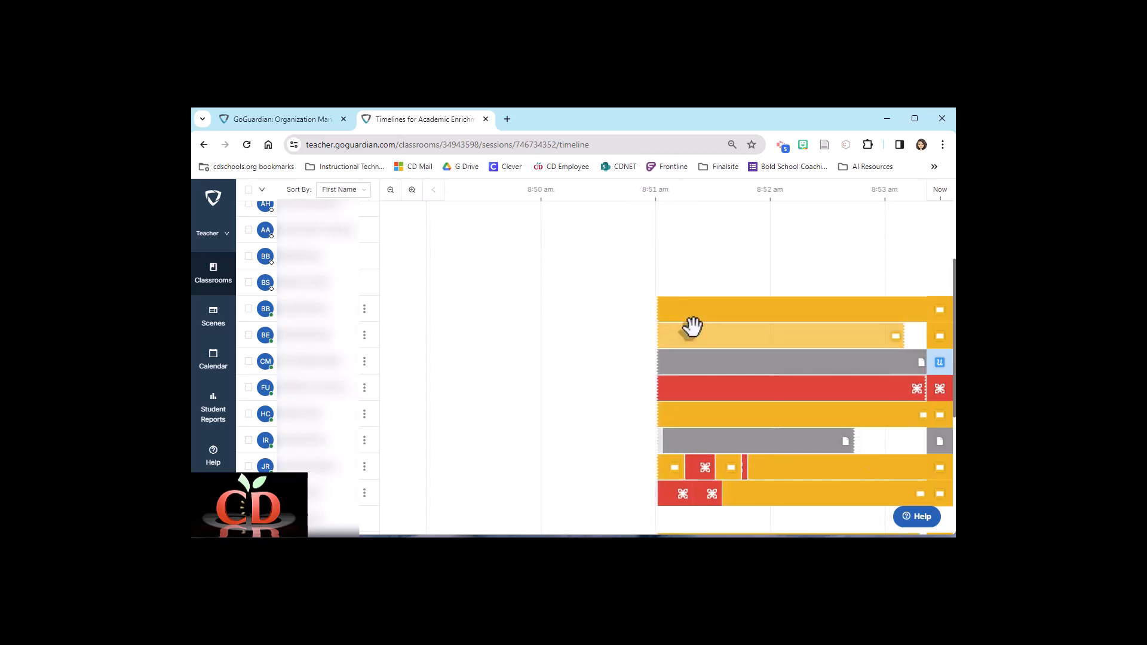
{"action": "scroll", "coordinate": [692, 459], "scroll_direction": "up", "scroll_amount": 3}
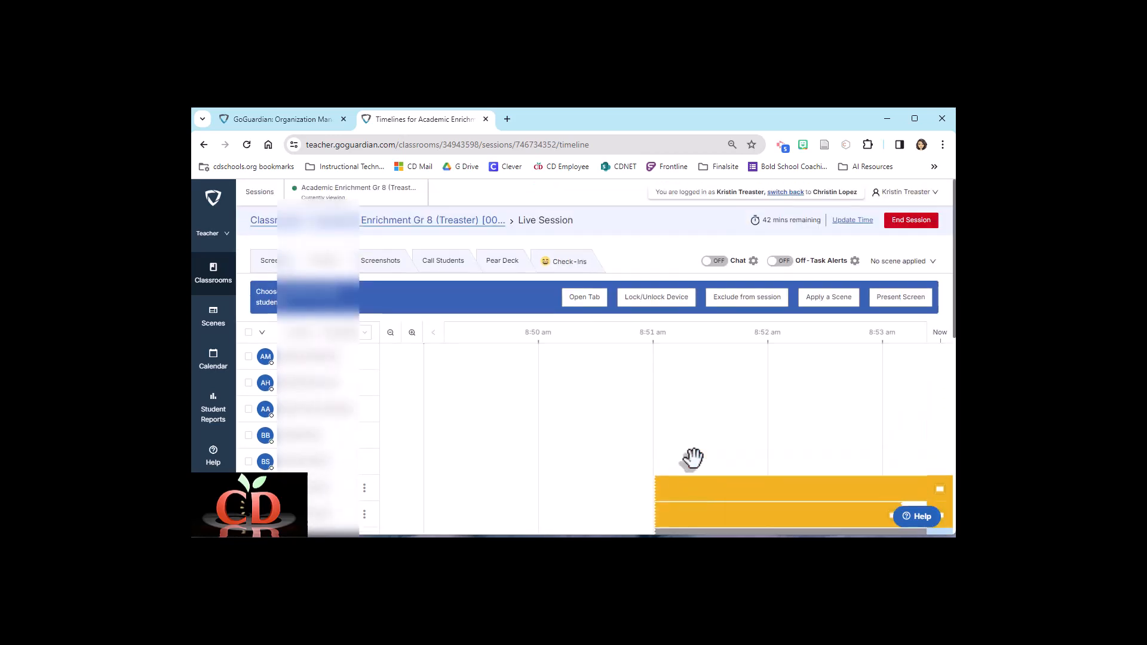
- Look at the live session's Screenshots, Call Students and Check-Ins views, and return to the student screens
{"action": "left_click", "coordinate": [387, 264]}
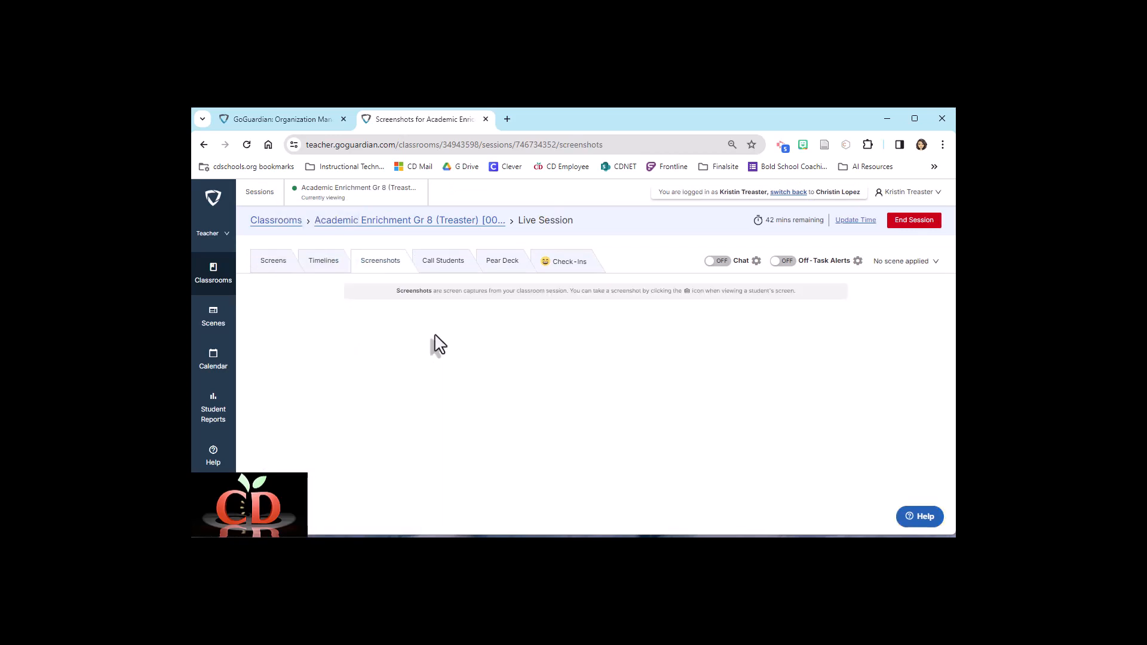
{"action": "left_click", "coordinate": [451, 274]}
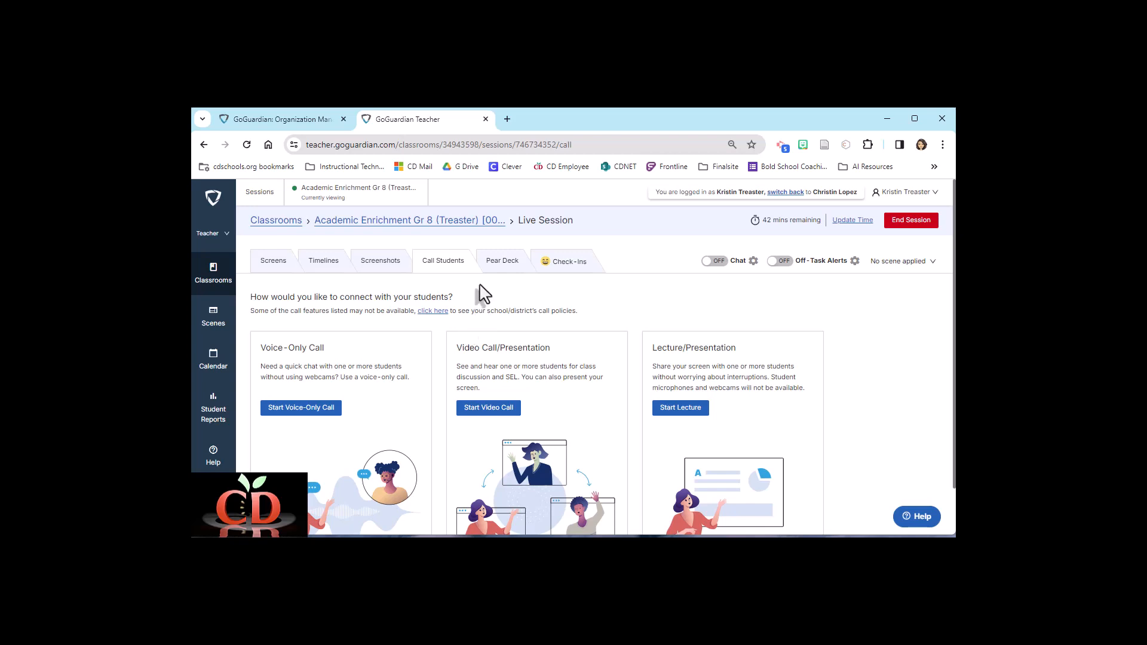
{"action": "left_click", "coordinate": [567, 270]}
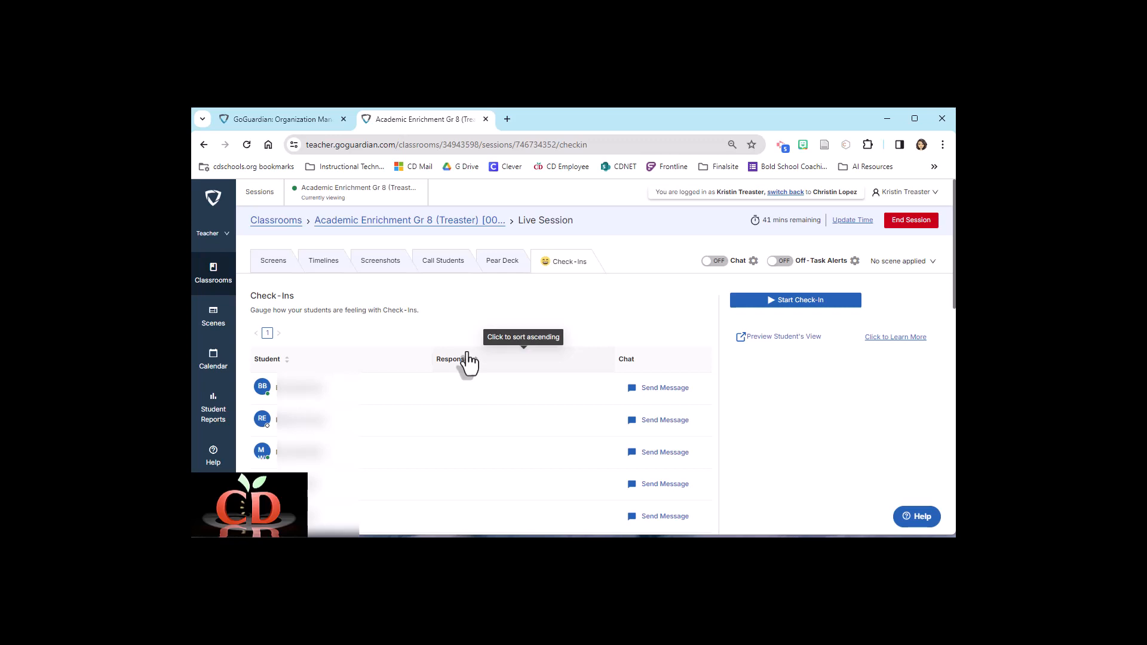
{"action": "left_click", "coordinate": [266, 267]}
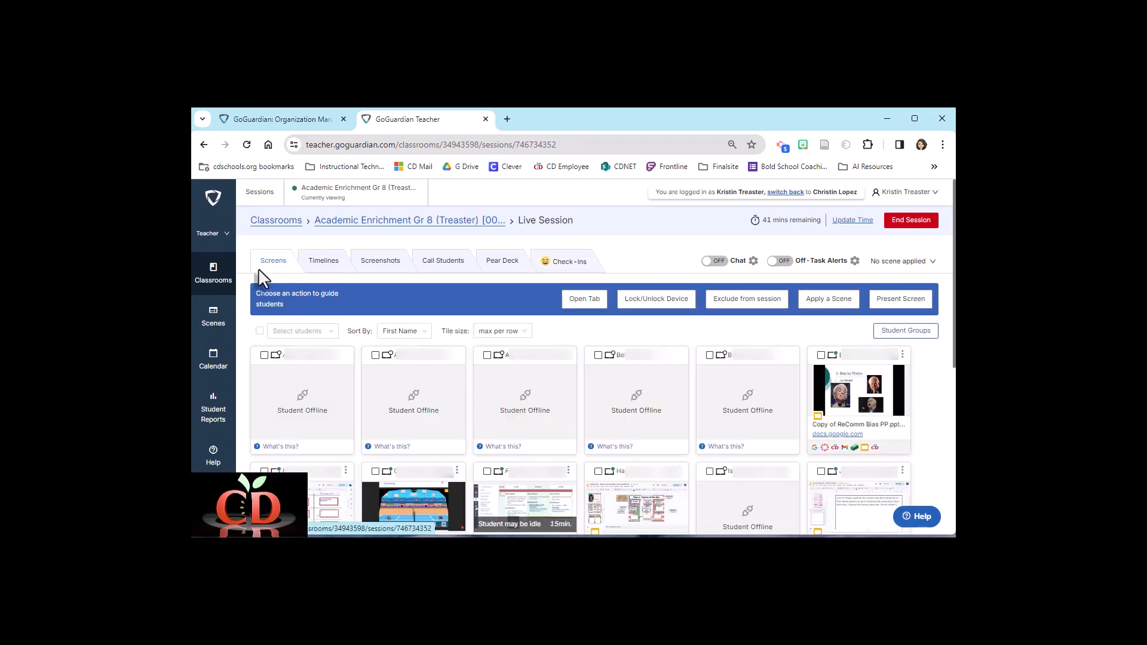
- Look at the scene choices available for the live session and leave no scene applied
{"action": "mouse_move", "coordinate": [402, 449]}
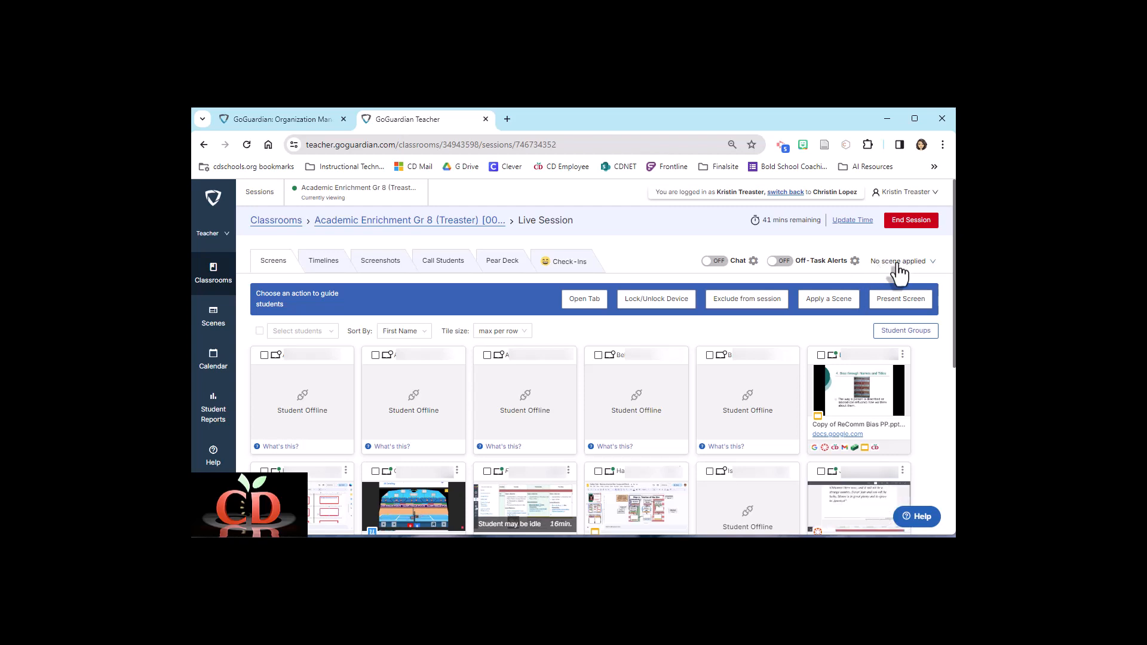
{"action": "left_click", "coordinate": [896, 262]}
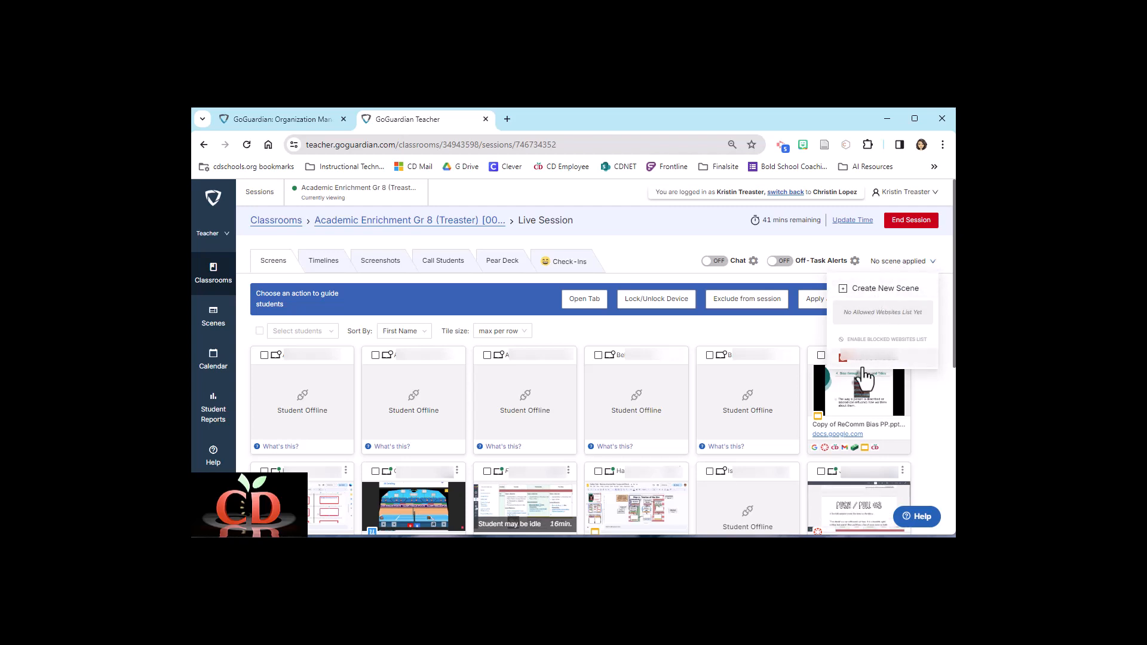
{"action": "left_click", "coordinate": [892, 267]}
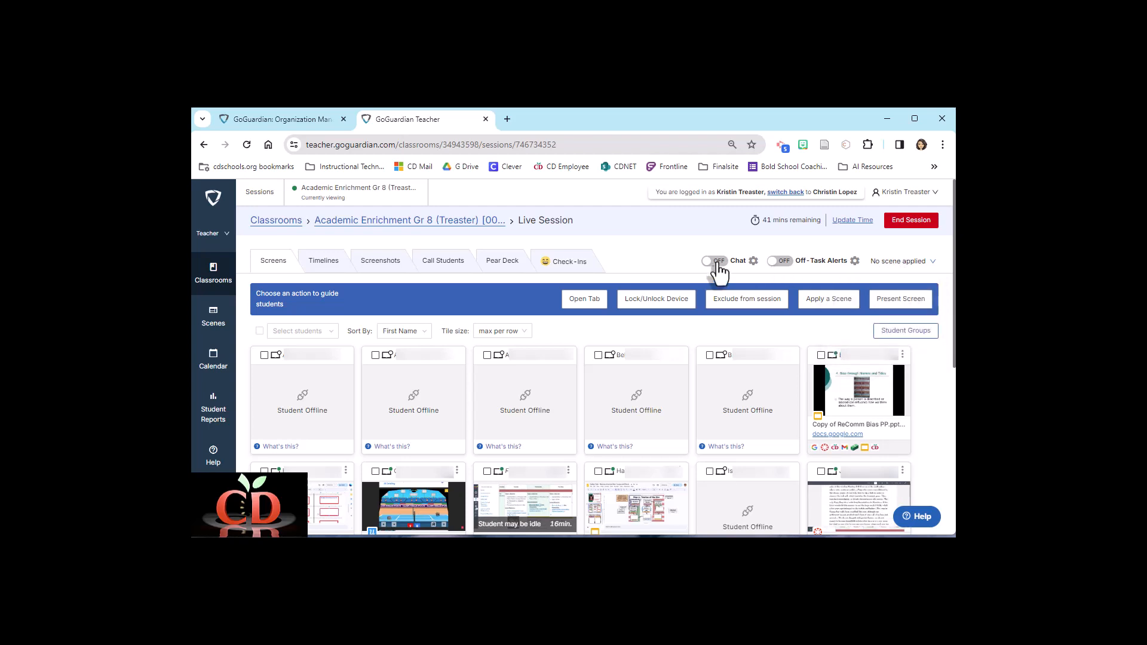
- Expand the screen of the student working on the Push/Pull Factors slides, inspect the option to open a new tab, and cancel it
{"action": "scroll", "coordinate": [768, 402], "scroll_direction": "down", "scroll_amount": 3}
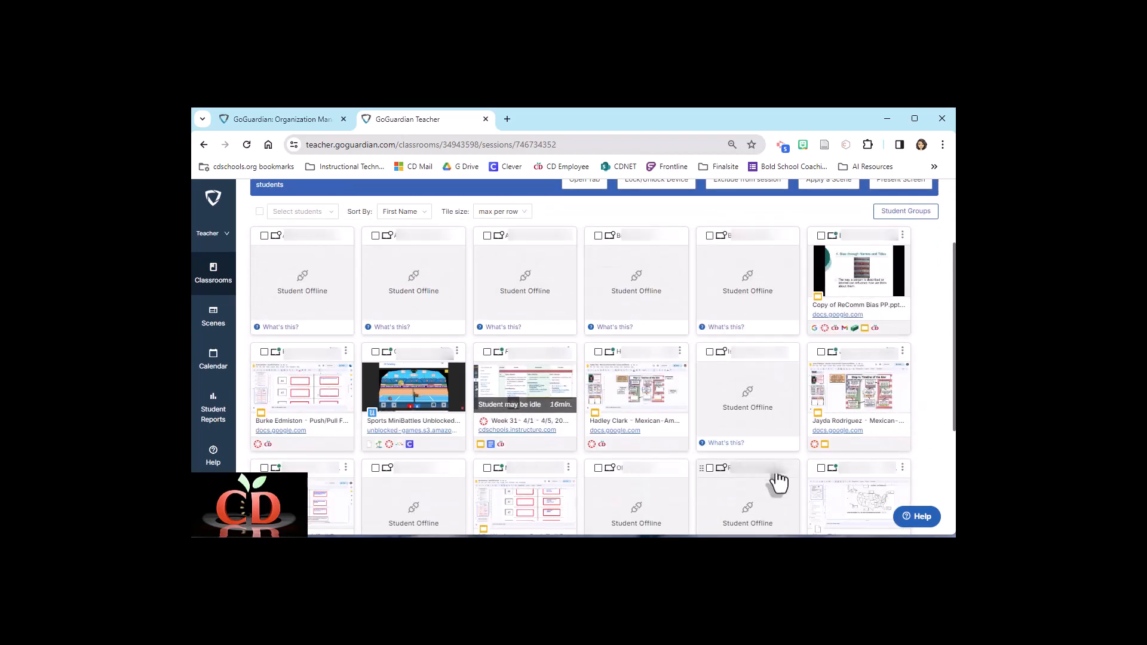
{"action": "left_click", "coordinate": [305, 383]}
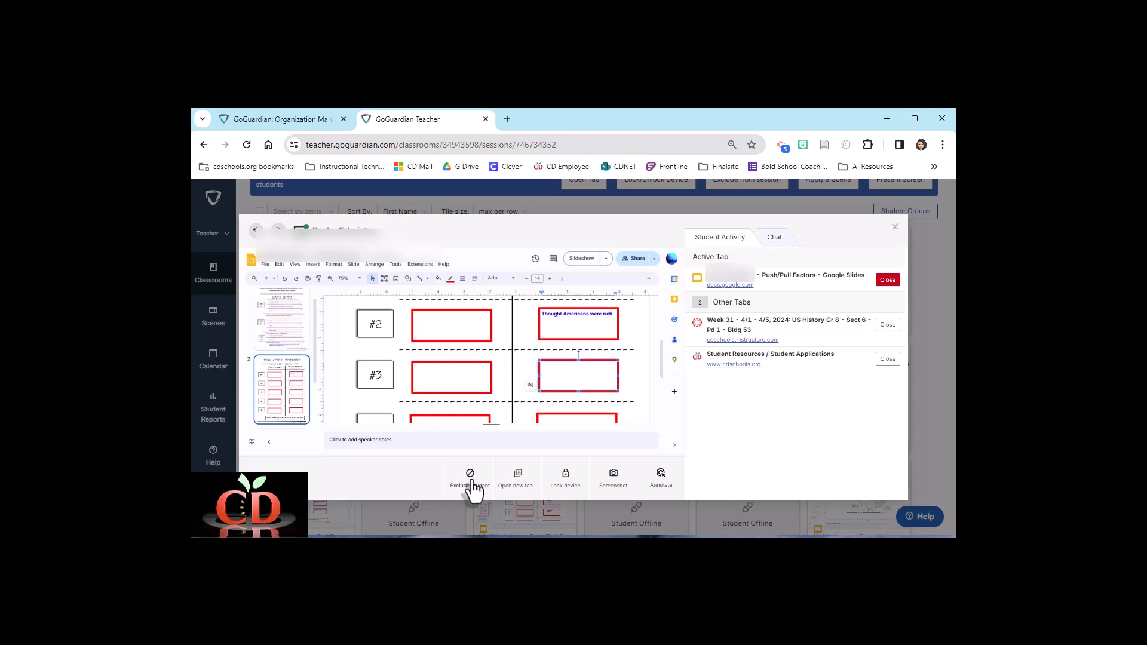
{"action": "left_click", "coordinate": [517, 478]}
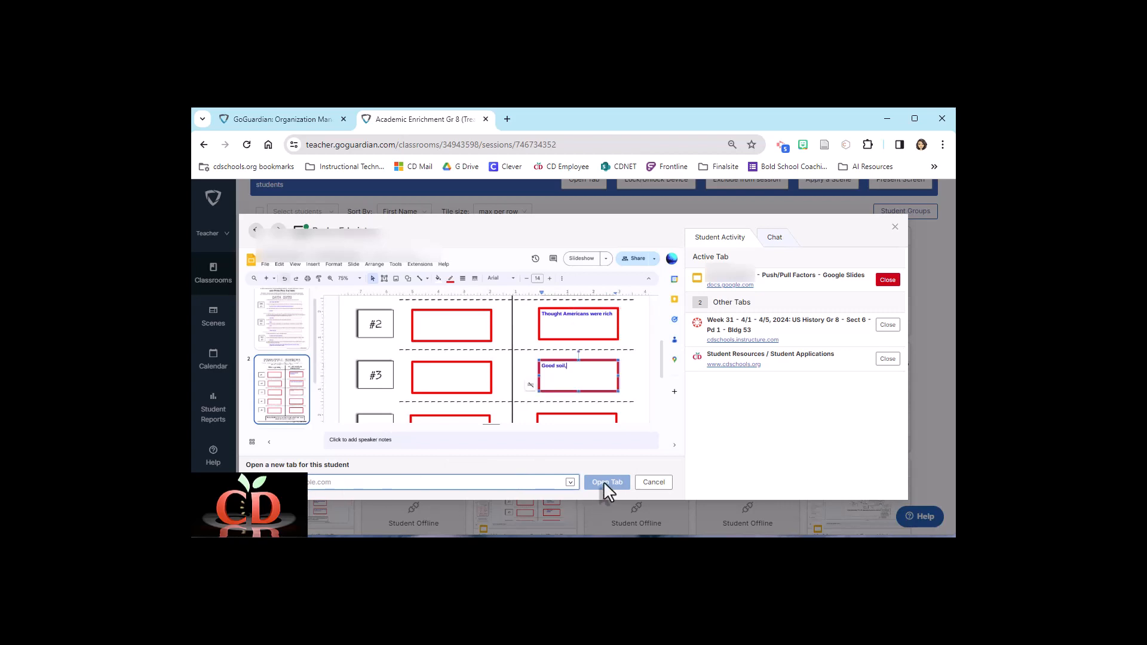
{"action": "left_click", "coordinate": [727, 439]}
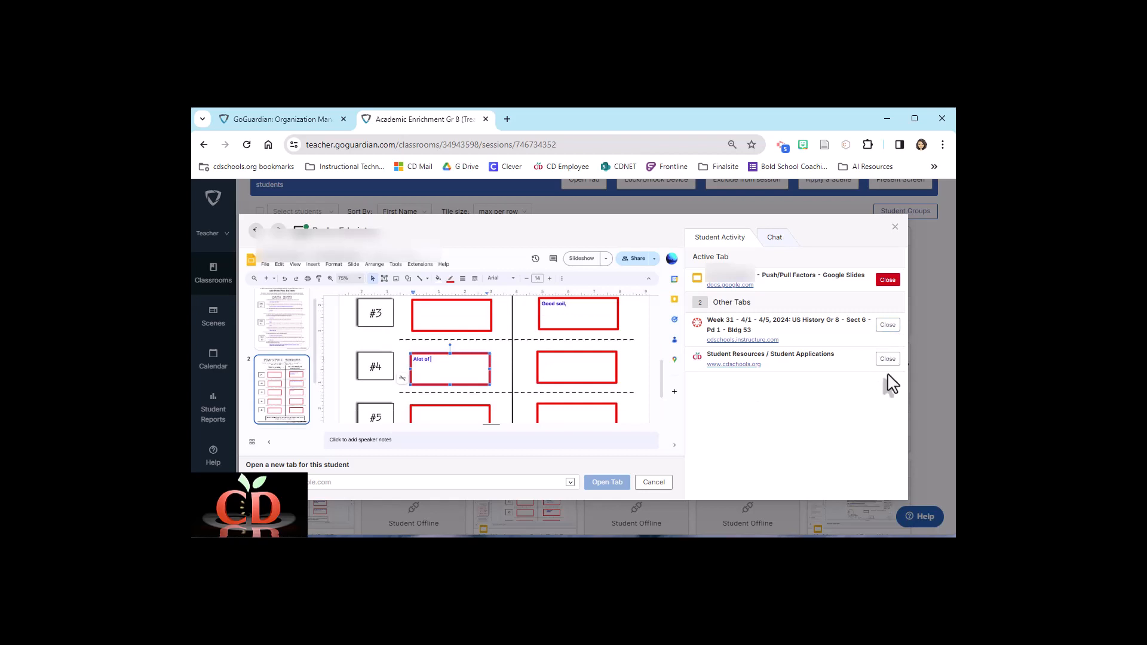
{"action": "left_click", "coordinate": [653, 482]}
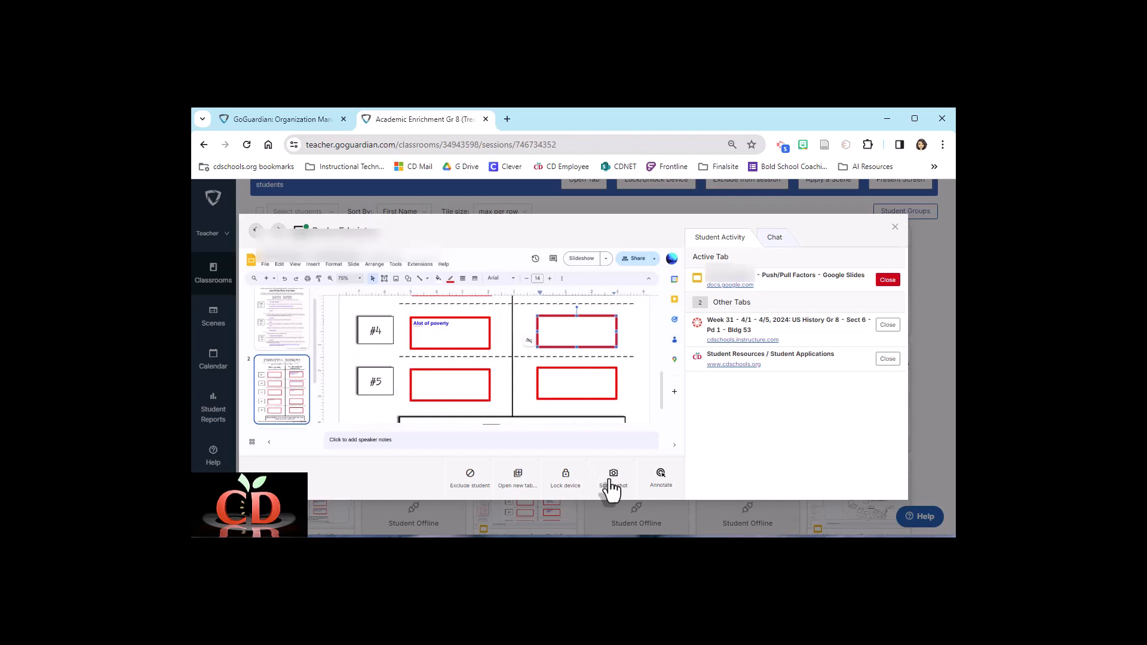
- Look at the Annotate tool's pointer color and size options for the student's screen, and close the expanded student view
{"action": "left_click", "coordinate": [660, 477]}
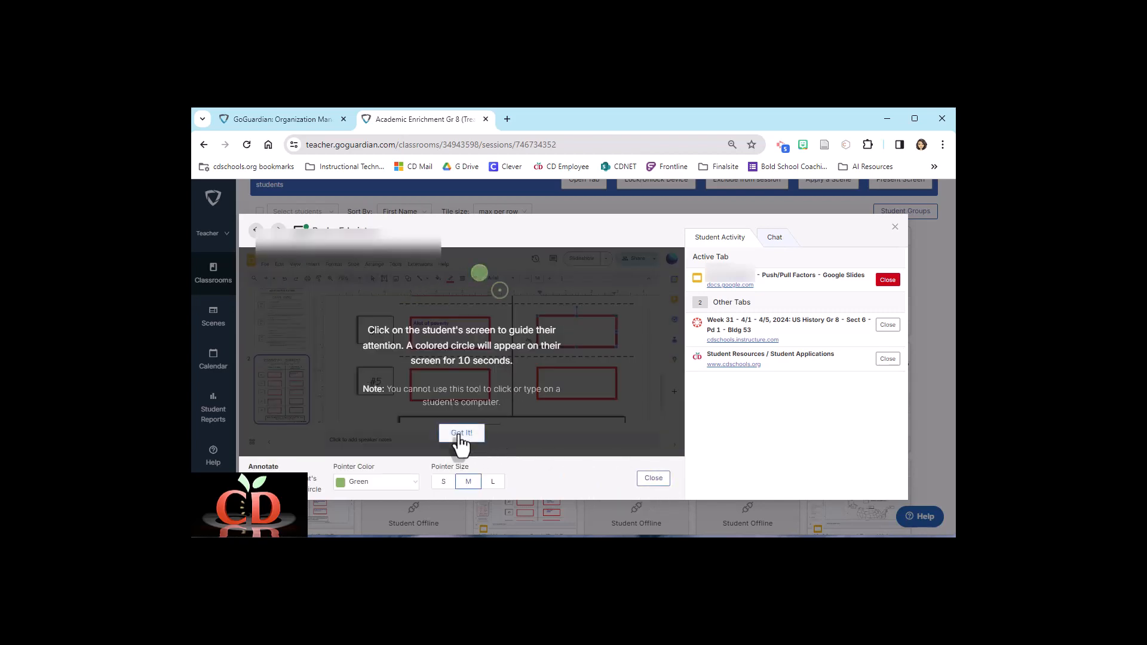
{"action": "left_click", "coordinate": [460, 435]}
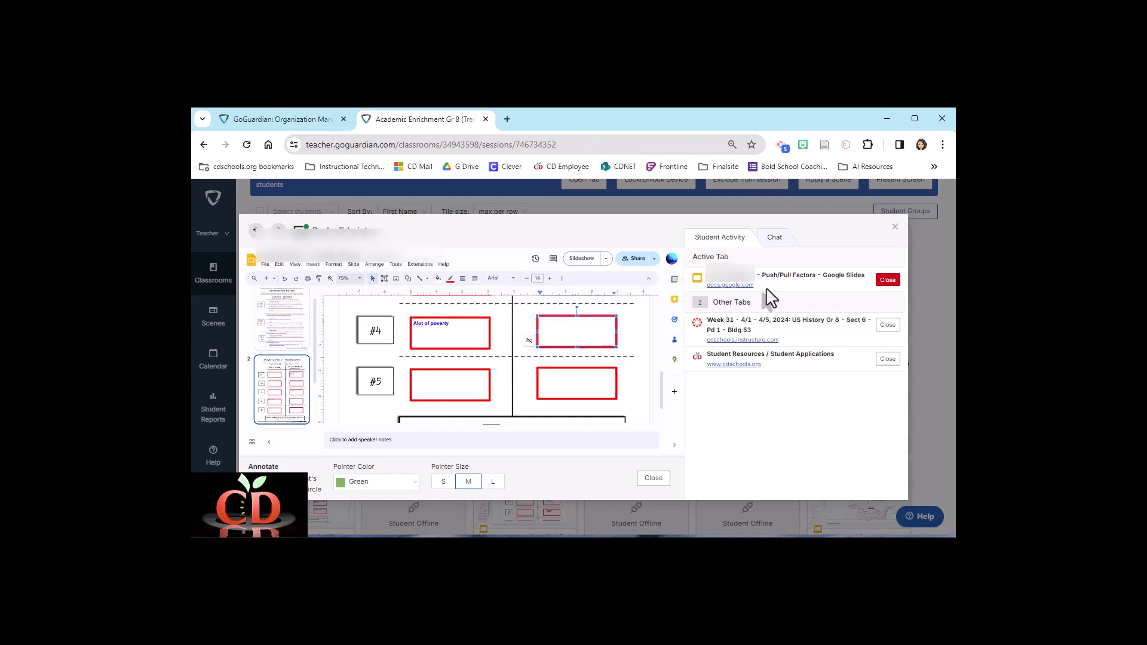
{"action": "left_click", "coordinate": [894, 227]}
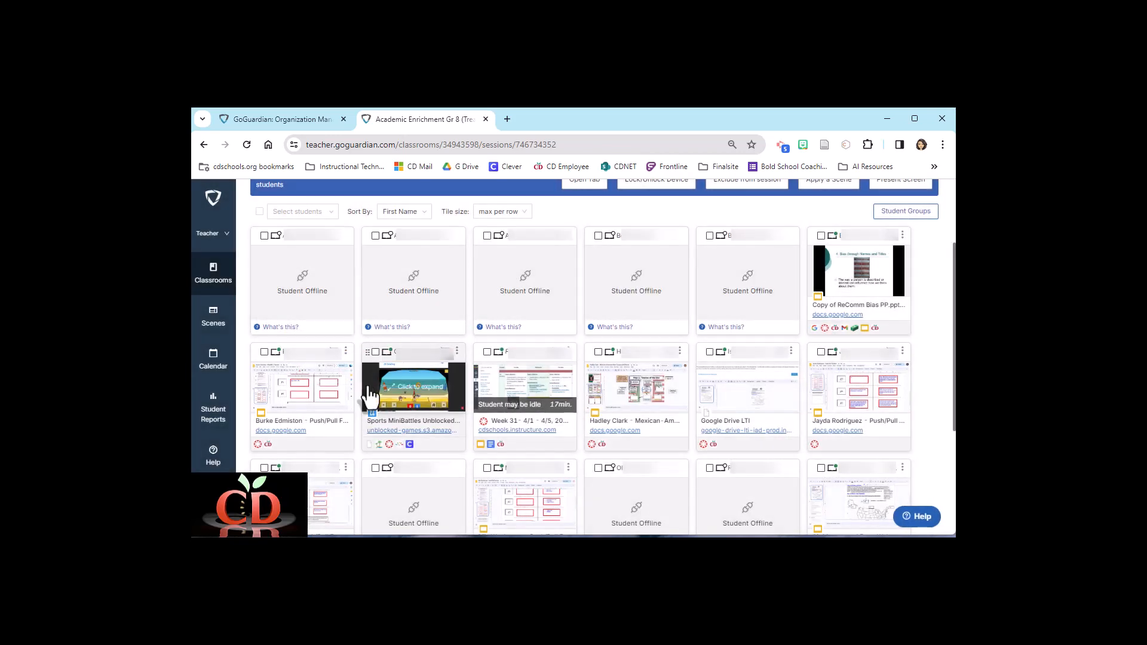
- Look at the sort orders and tile sizes offered for the student screens
{"action": "left_click", "coordinate": [422, 217]}
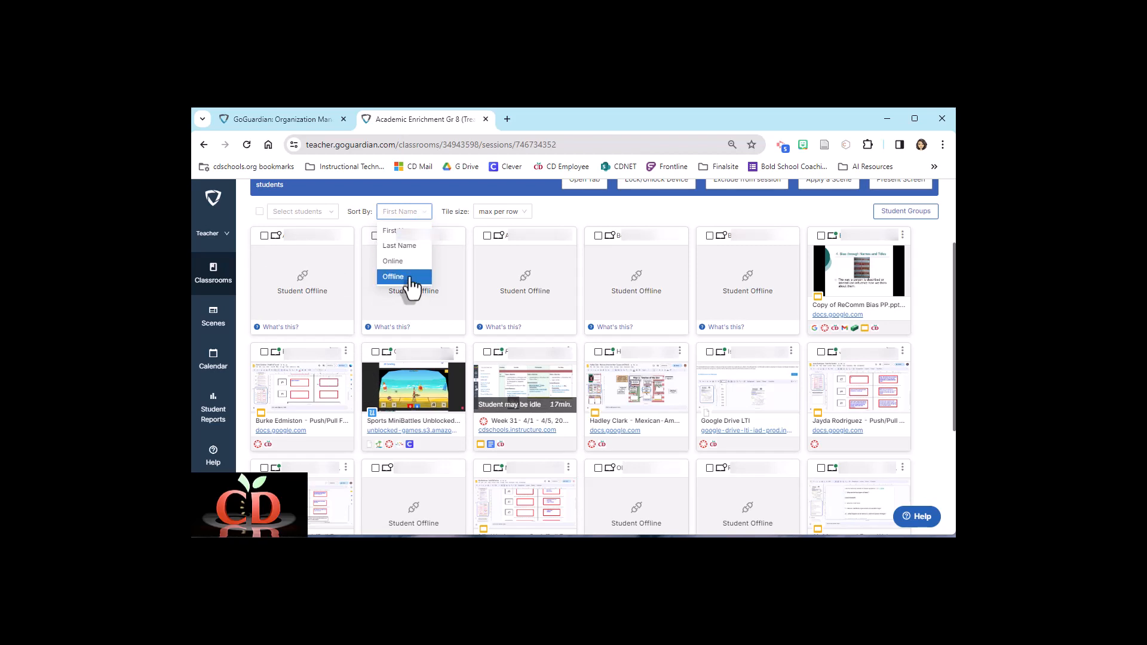
{"action": "left_click", "coordinate": [519, 214]}
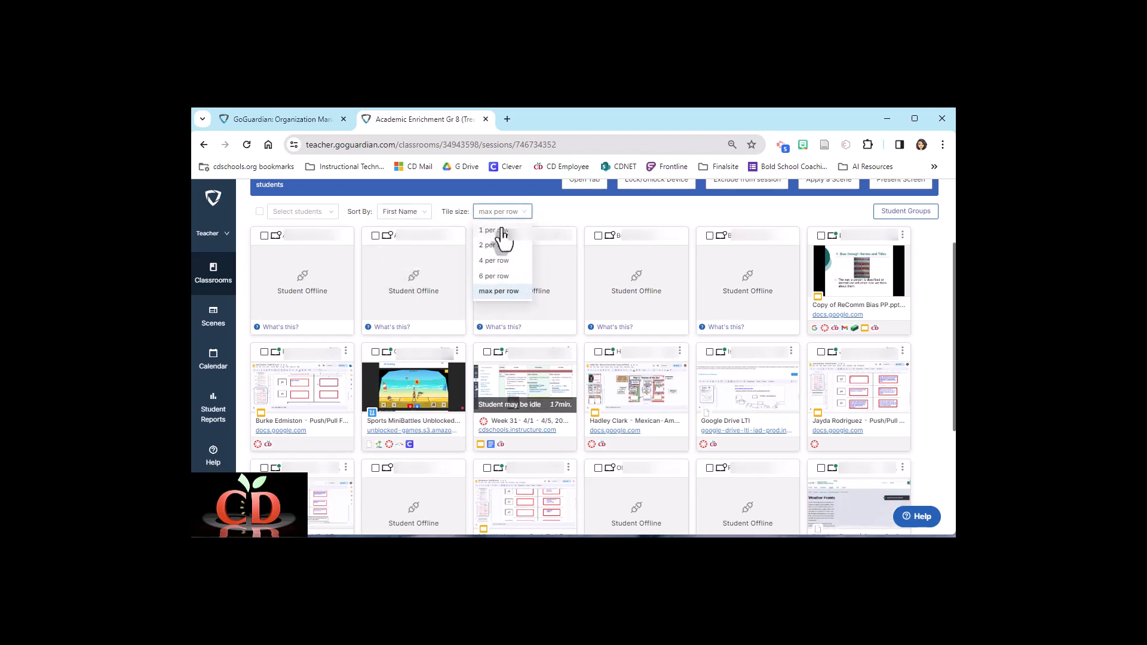
{"action": "left_click", "coordinate": [566, 216]}
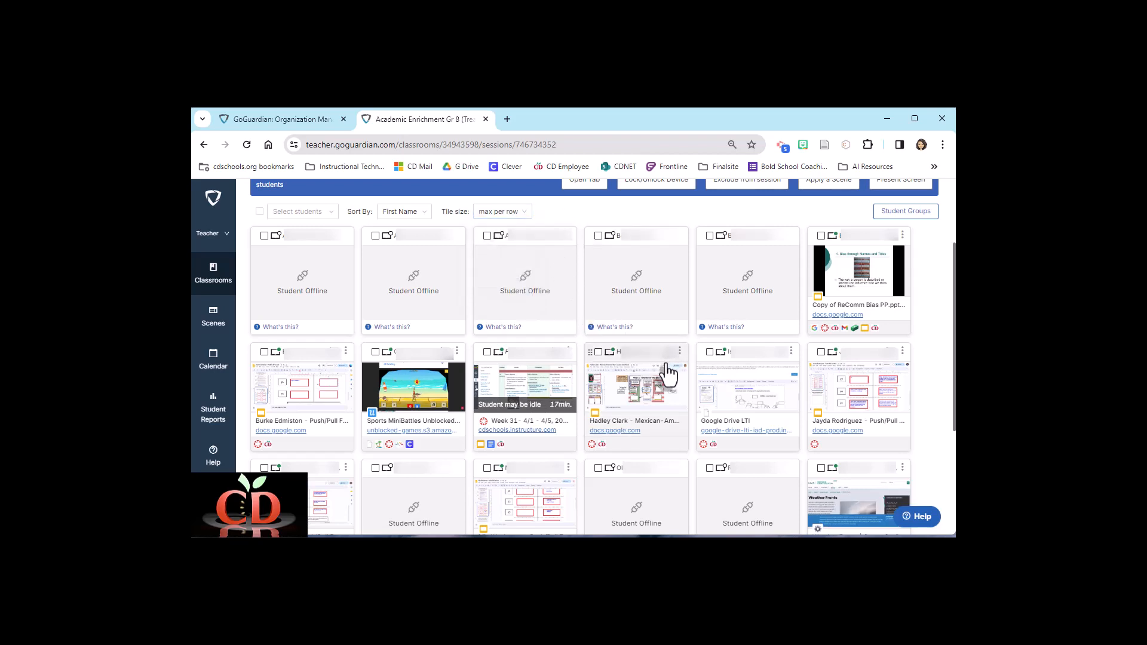
{"action": "scroll", "coordinate": [664, 367], "scroll_direction": "up", "scroll_amount": 2}
{"action": "scroll", "coordinate": [661, 366], "scroll_direction": "up", "scroll_amount": 1}
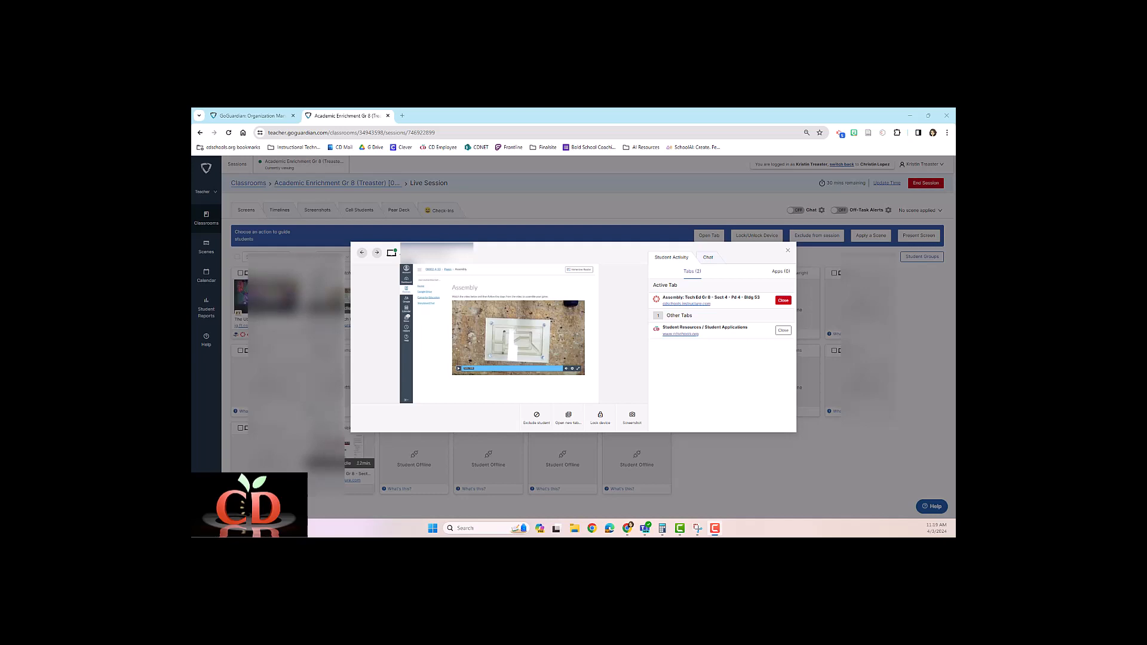
- Enlarge the student's Assembly page to full view, return it to normal size, and close the expanded student view
{"action": "left_click", "coordinate": [522, 329]}
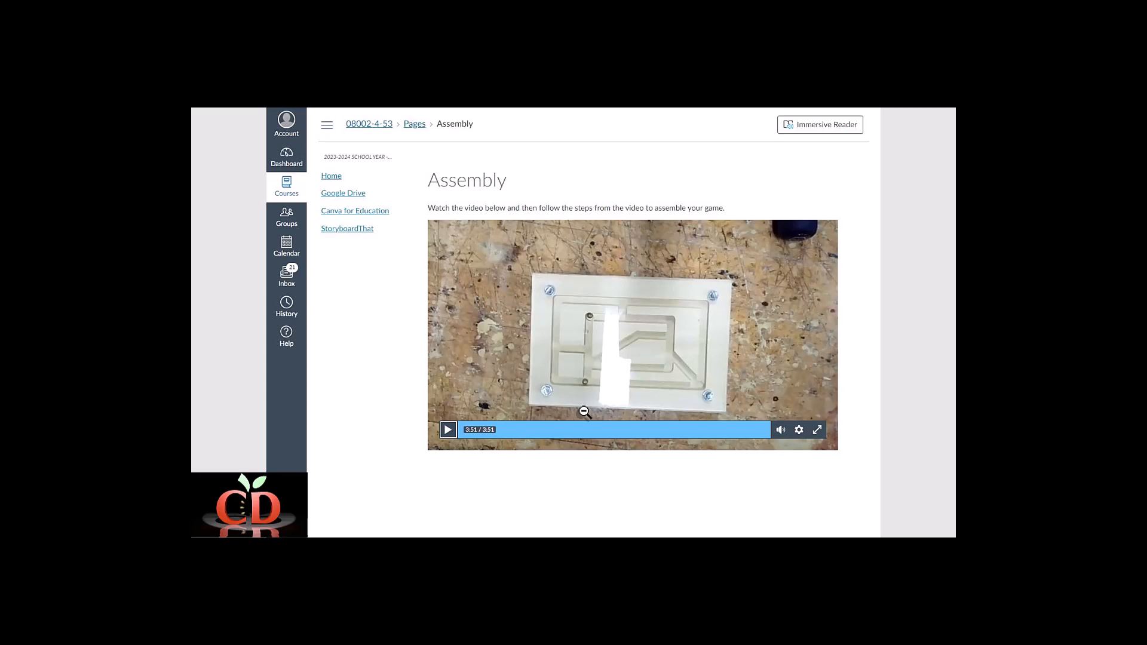
{"action": "left_click", "coordinate": [361, 379]}
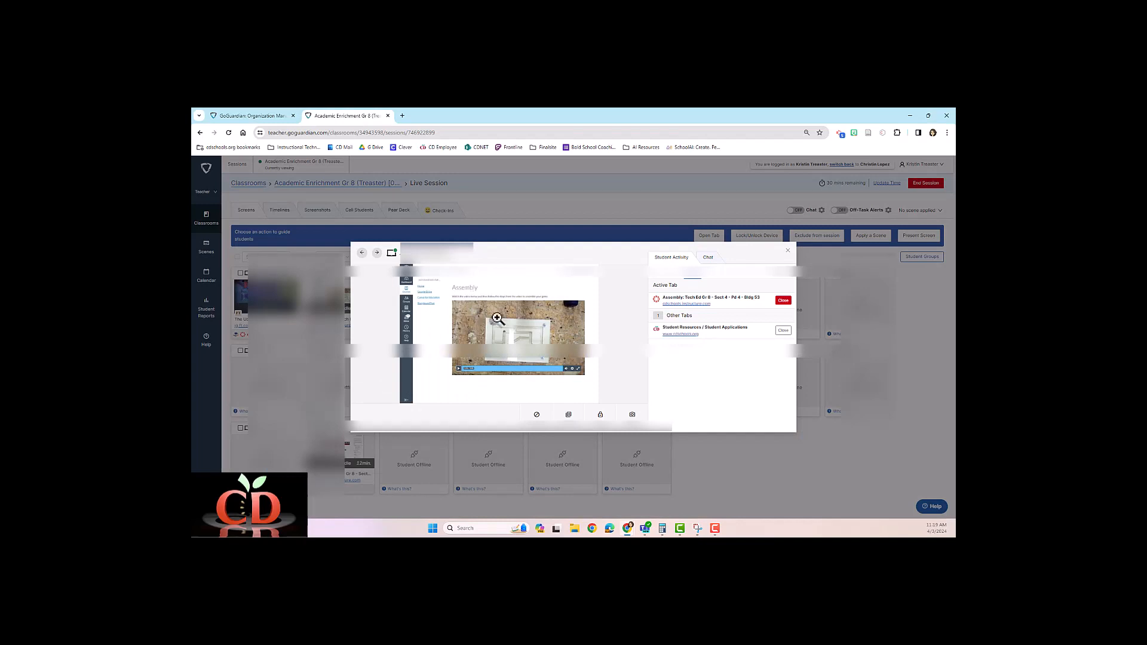
{"action": "left_click", "coordinate": [789, 253]}
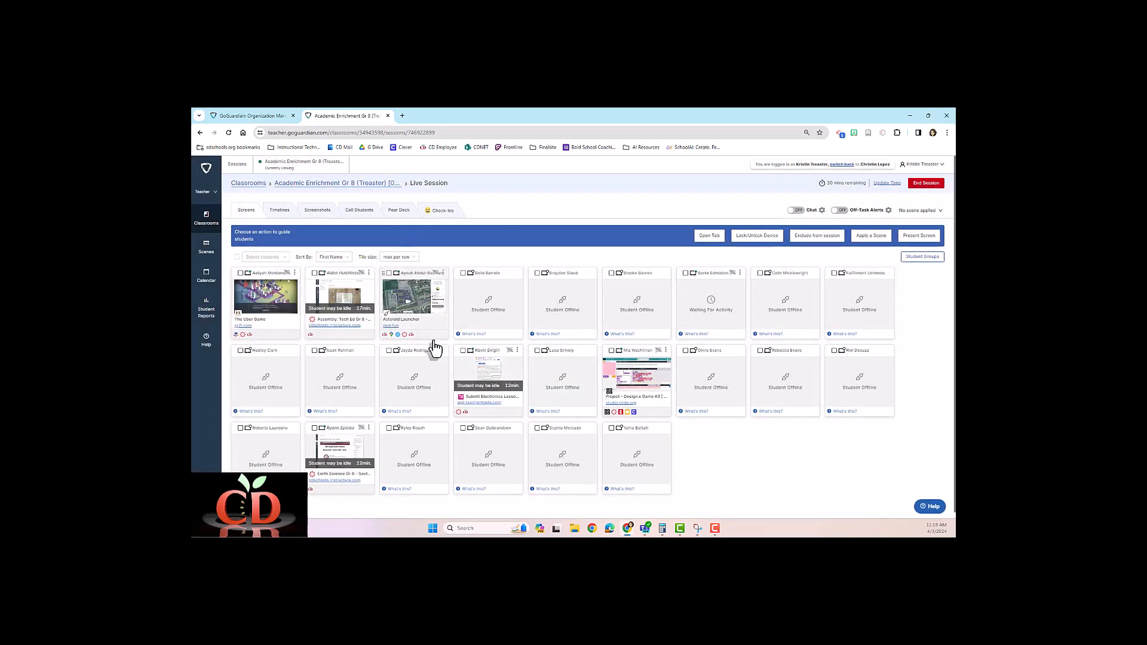